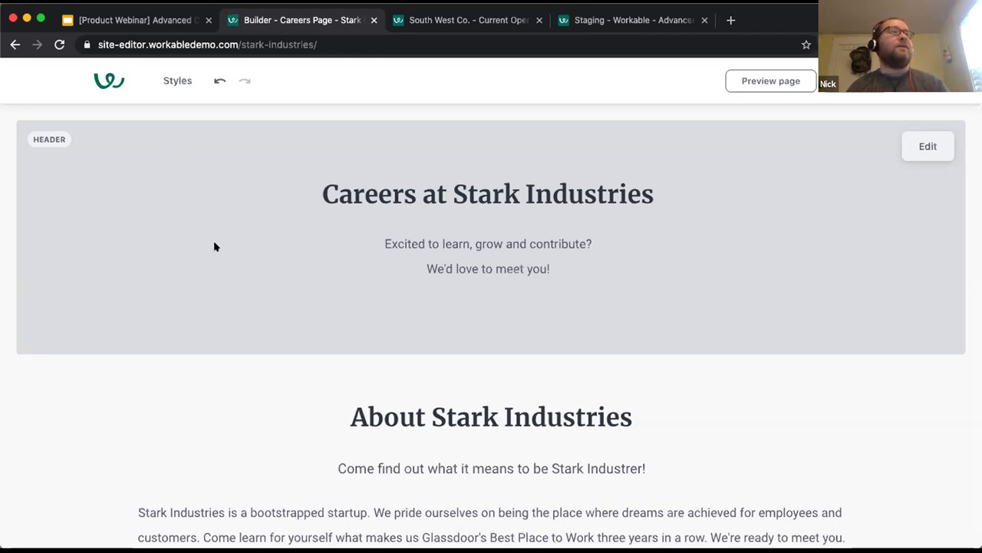
scroll(139, 208, "down", 1)
scroll(139, 208, "up", 1)
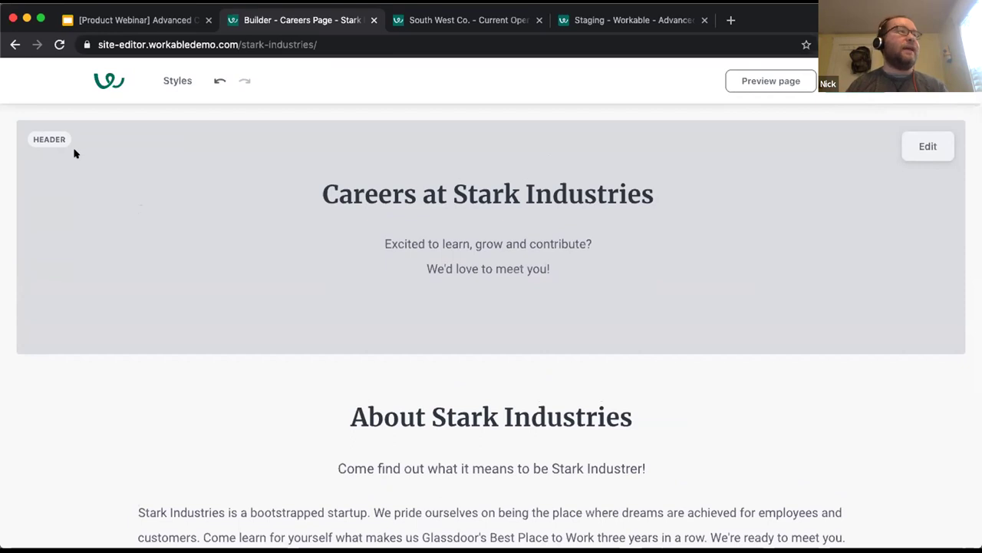
scroll(74, 153, "down", 5)
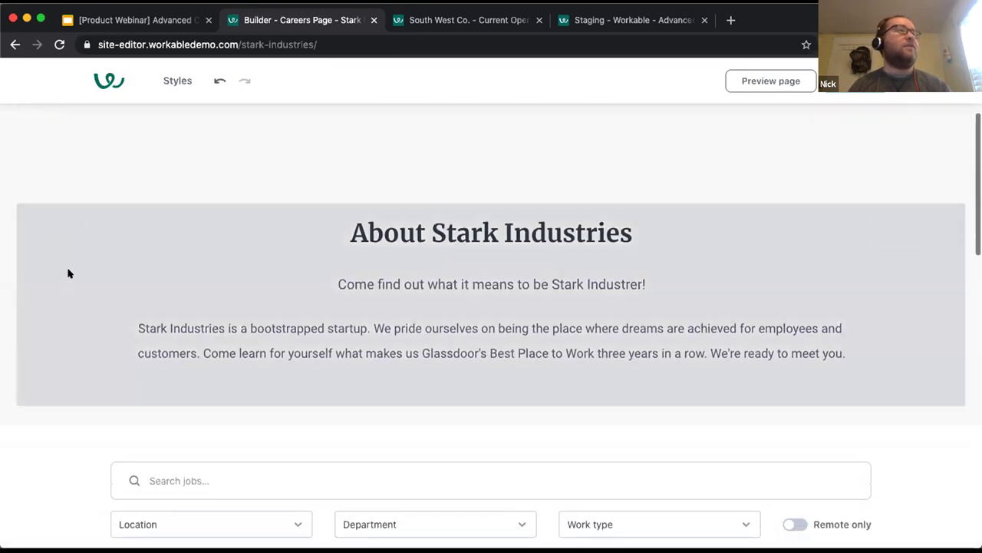
scroll(97, 286, "down", 3)
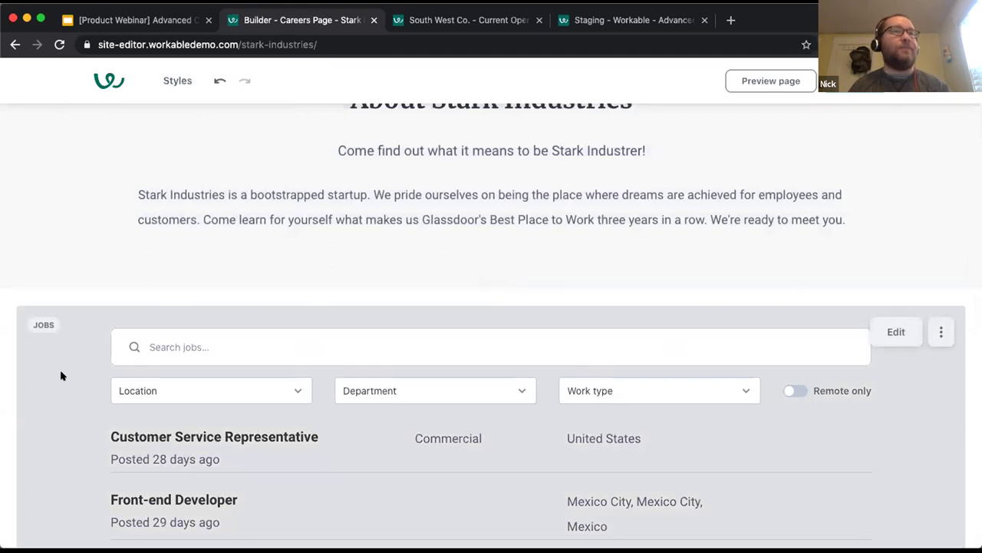
scroll(62, 375, "up", 7)
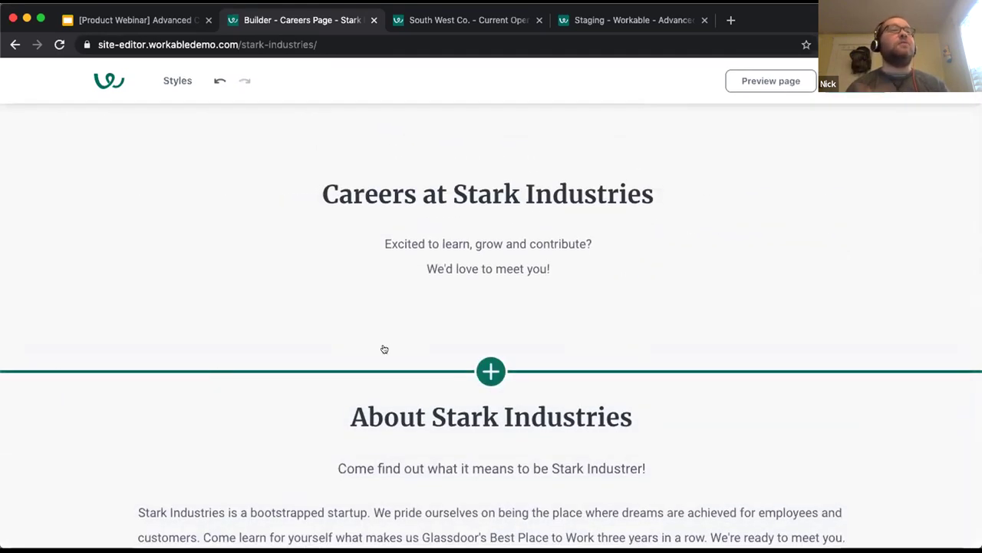
left_click(482, 371)
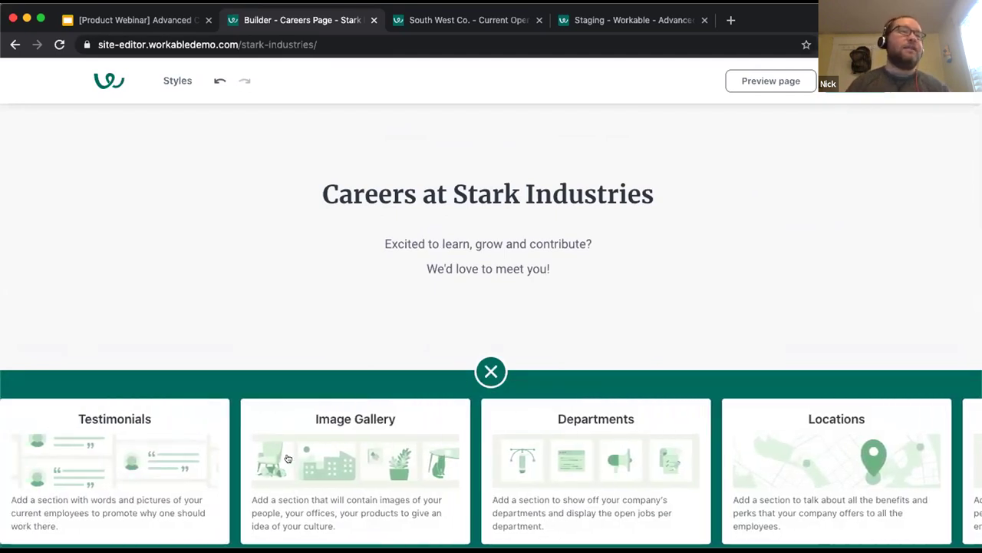
scroll(593, 437, "right", 3)
scroll(595, 437, "right", 4)
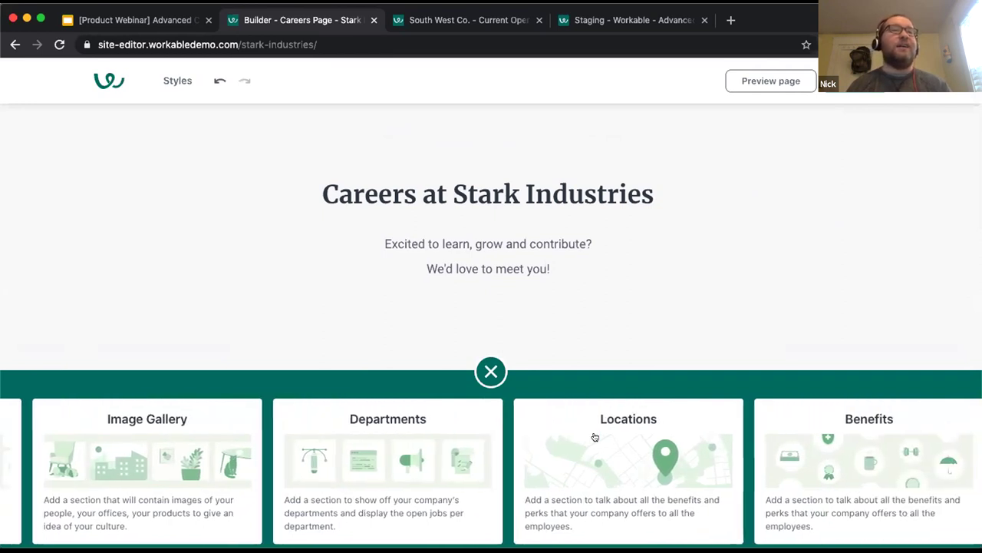
scroll(652, 453, "left", 12)
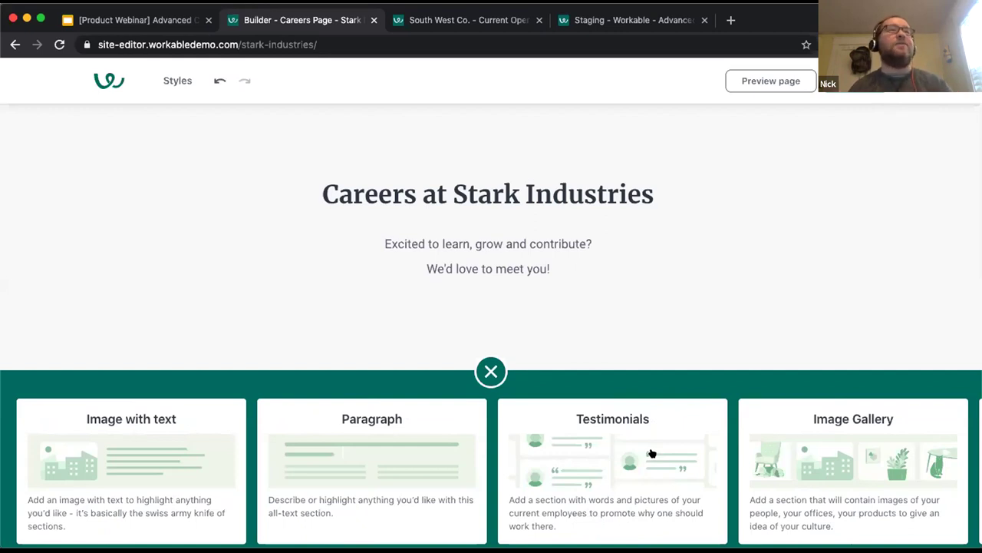
left_click(490, 372)
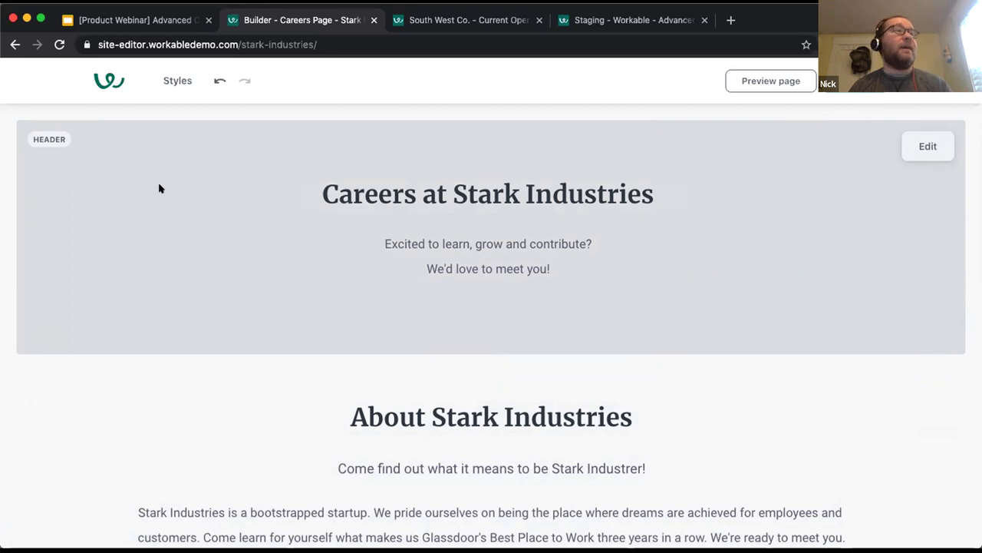
Step: Replace the header title with 'Work with us @ Stark', breaking 'Stark' onto a second line
triple_click(481, 188)
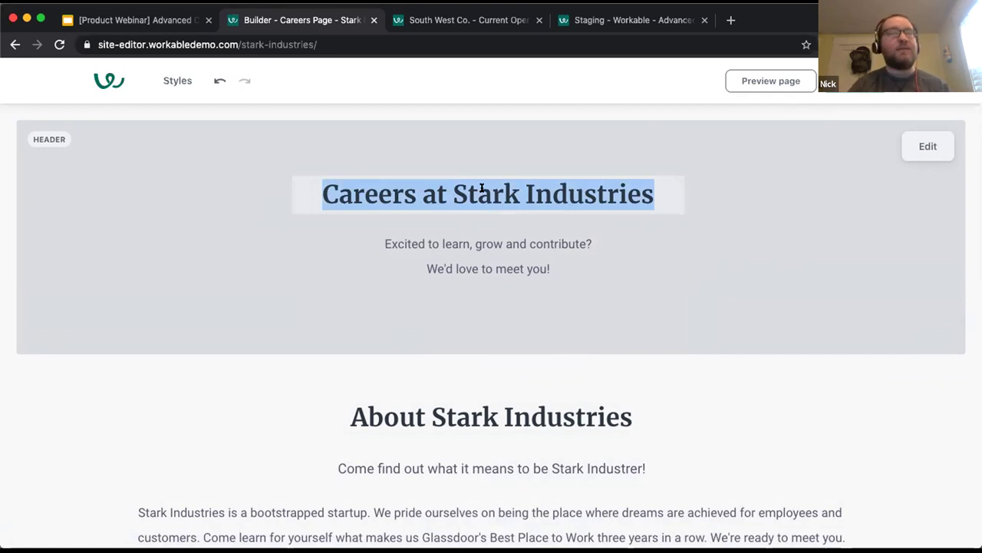
left_click(436, 196)
triple_click(439, 193)
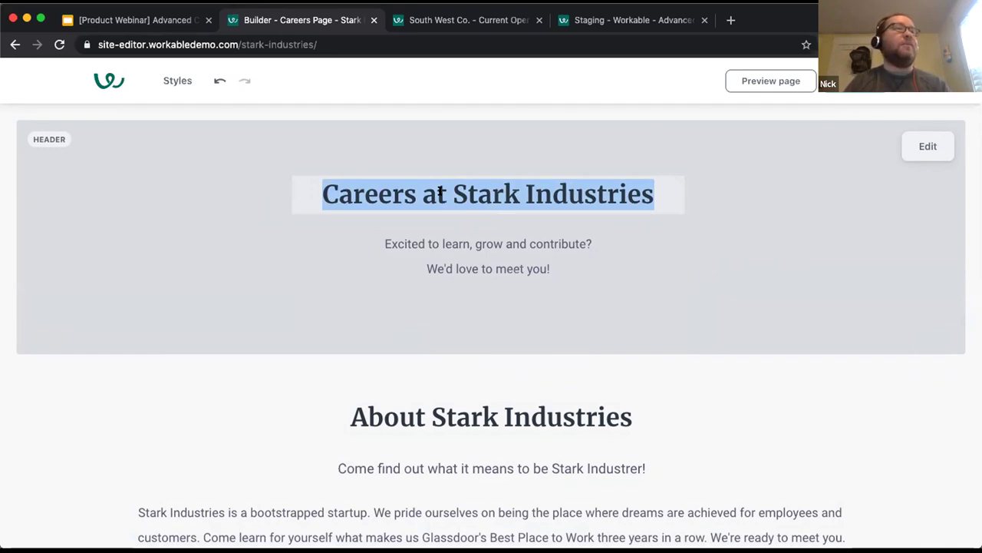
type("W")
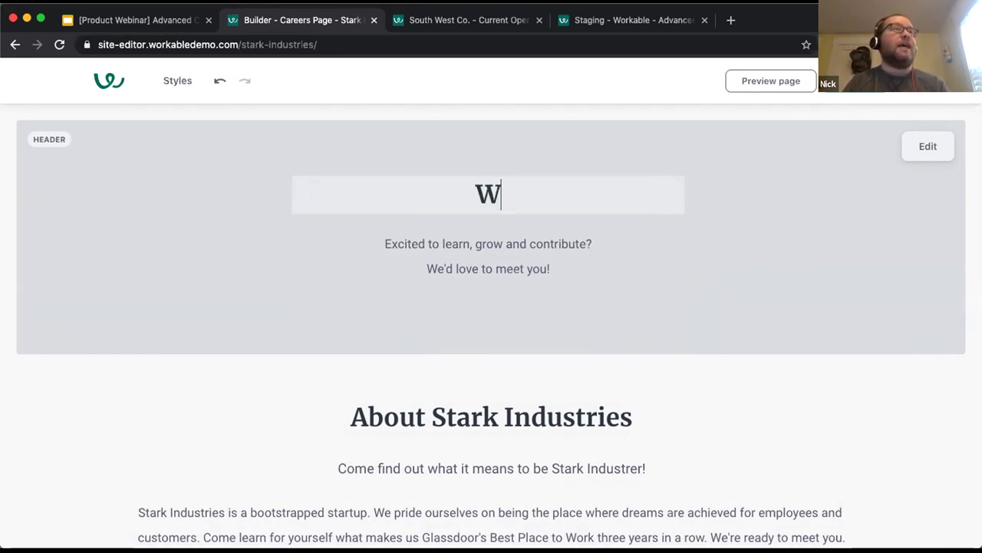
type("orks")
key("BackSpace")
type("with us @ Stark")
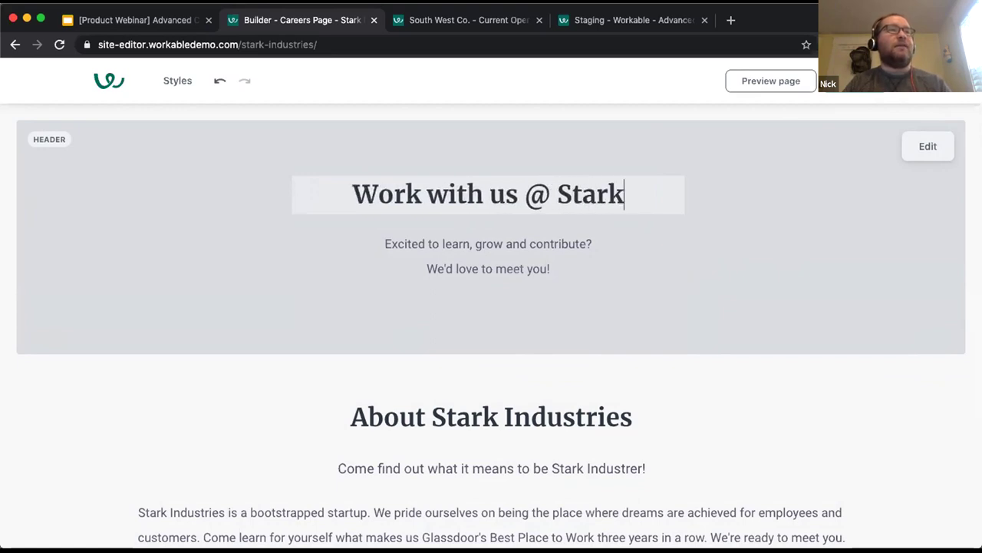
key("Left")
key("Left")
key("Left")
key("Left")
key("Left")
key("Return")
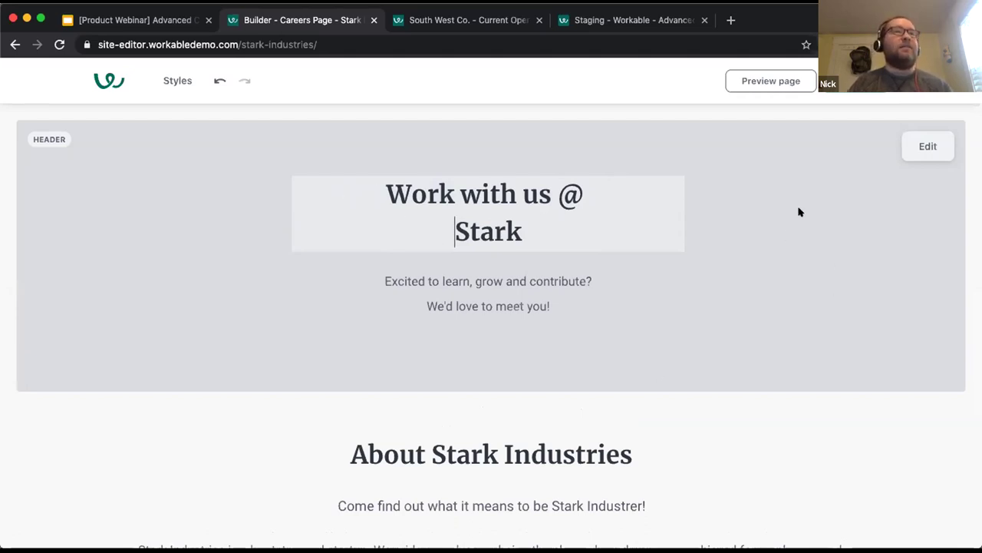
Step: Turn on the company logo and the open jobs button in the header settings
left_click(928, 146)
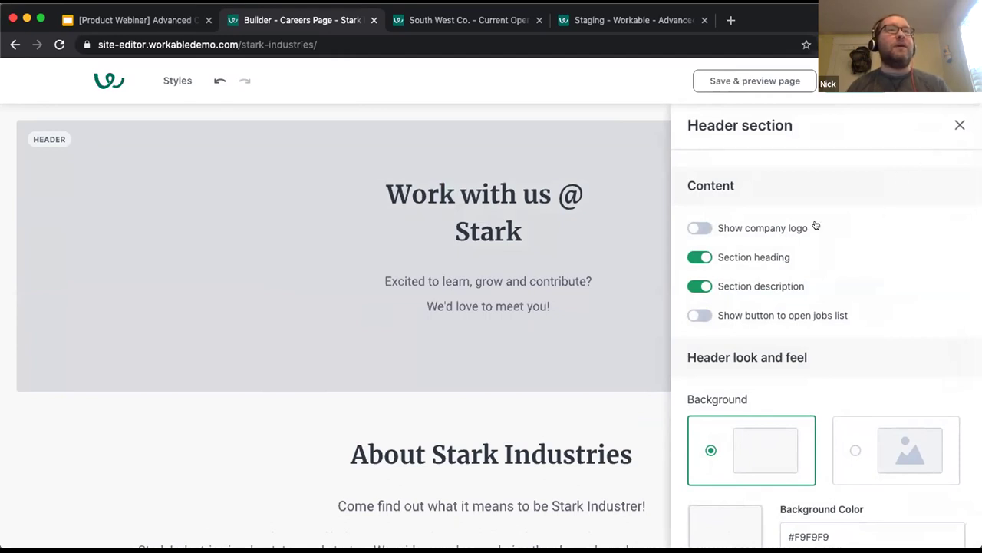
left_click(699, 228)
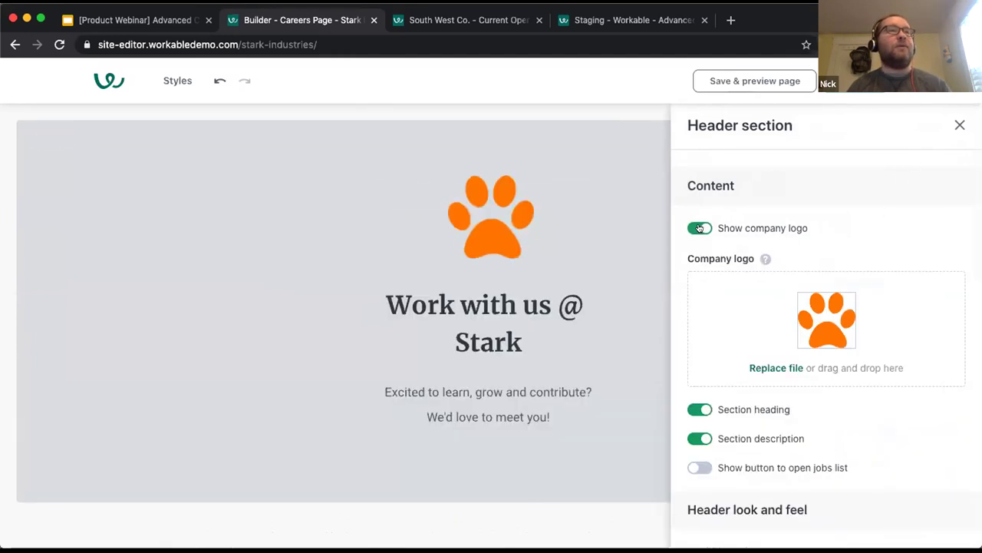
scroll(798, 226, "down", 3)
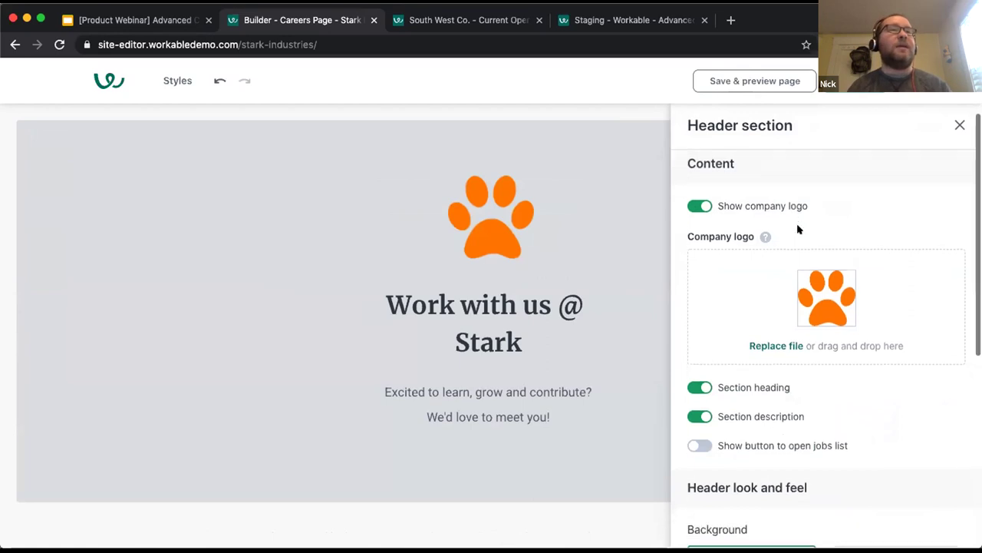
left_click(698, 379)
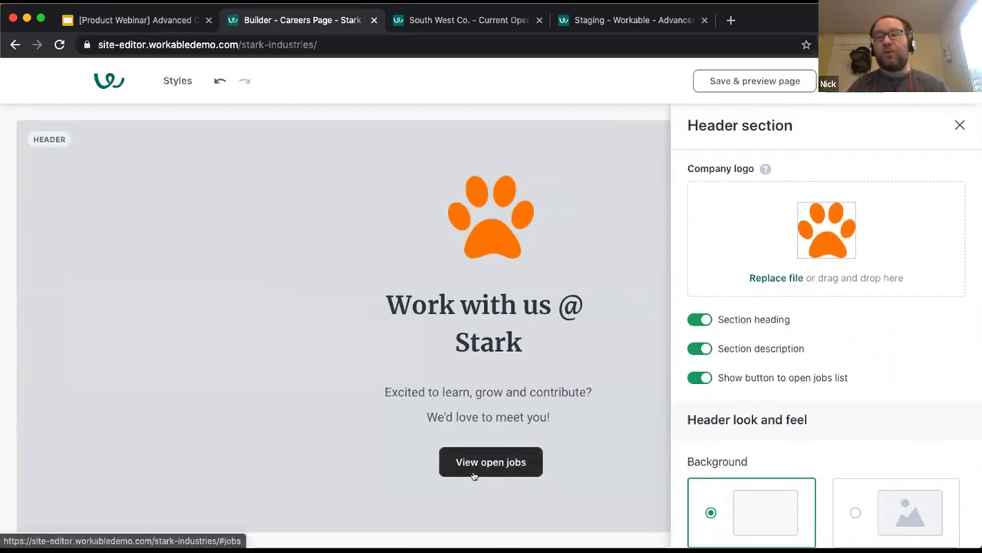
Step: Set the header background colour to orange #ffa53d
scroll(849, 341, "down", 2)
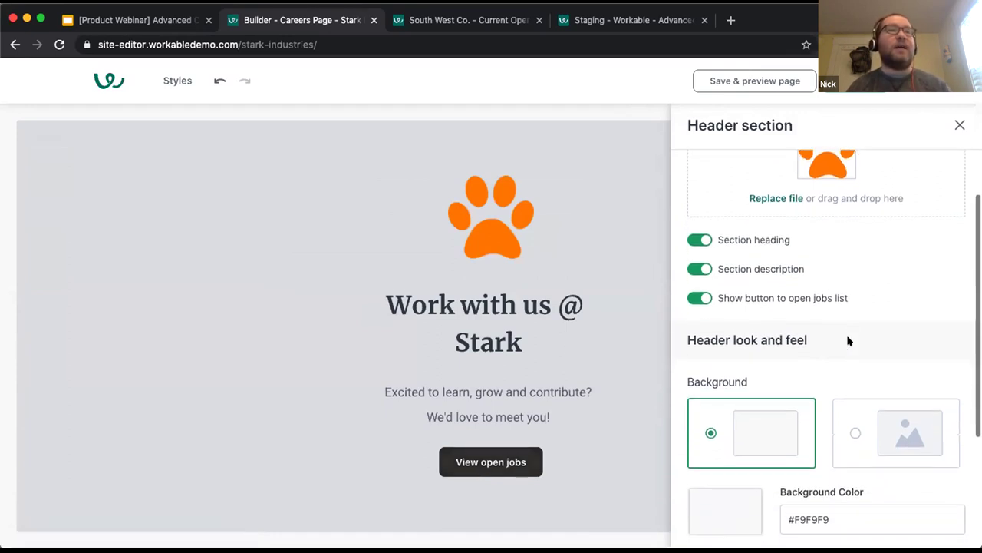
scroll(848, 340, "down", 4)
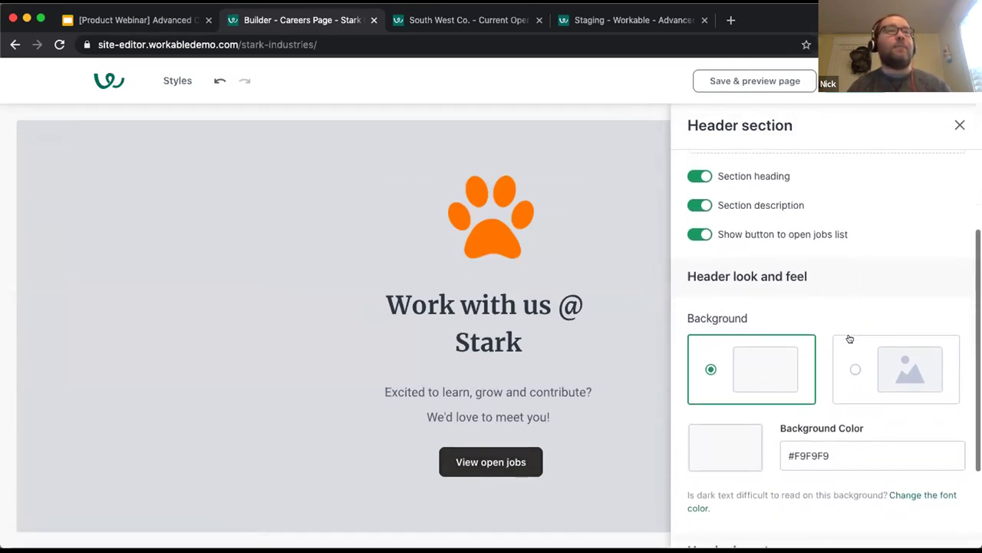
scroll(848, 338, "down", 1)
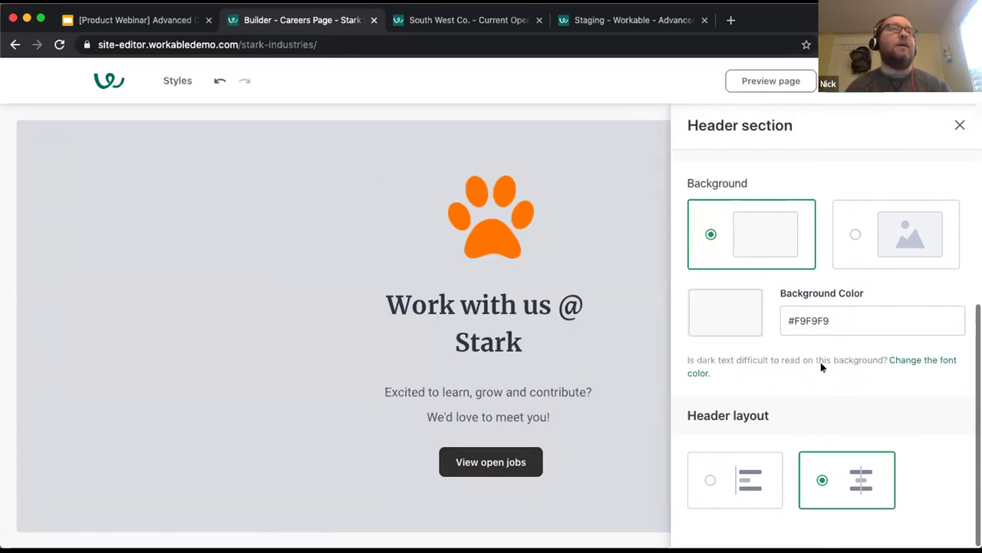
left_click(726, 309)
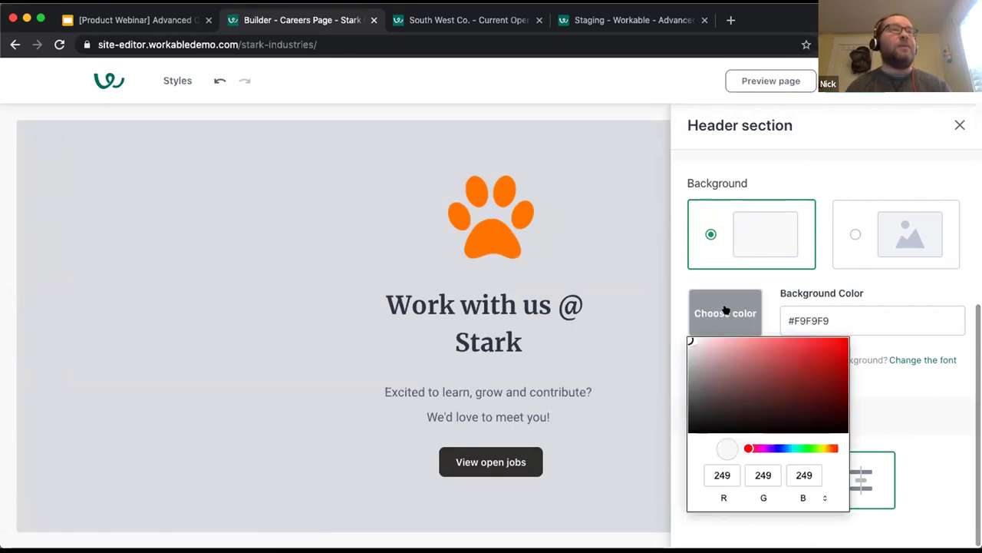
left_click(827, 448)
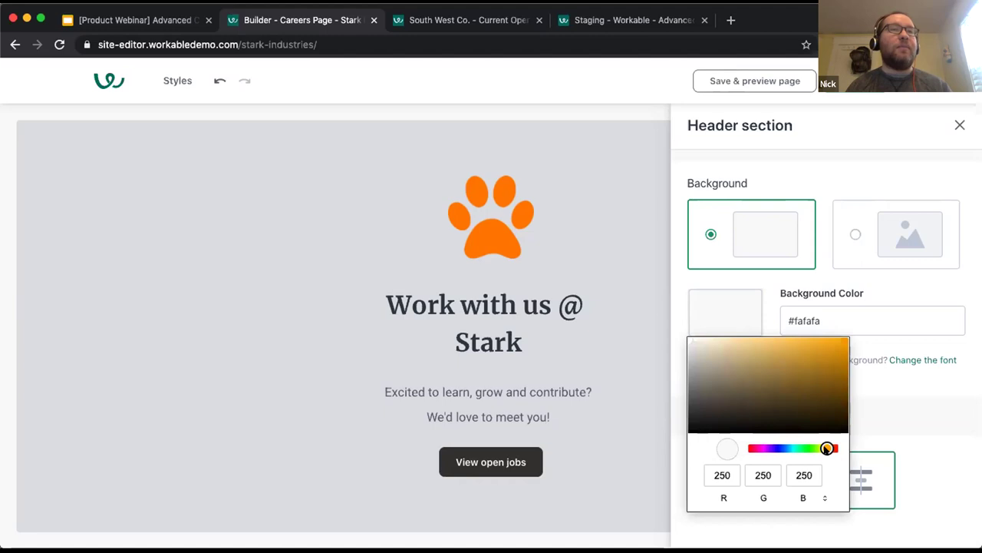
mouse_move(827, 448)
left_mouse_down()
mouse_move(815, 448)
mouse_move(829, 449)
left_mouse_up()
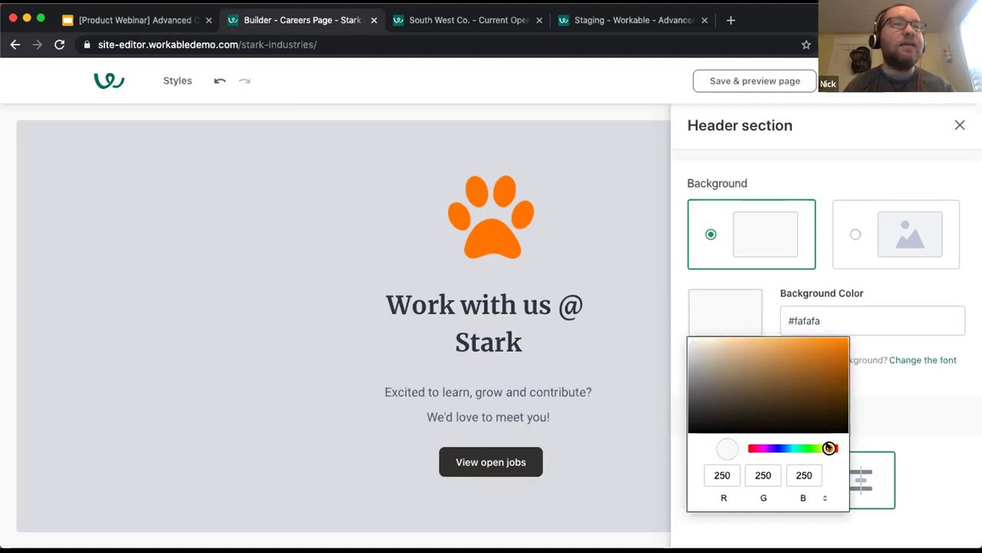
left_click(810, 338)
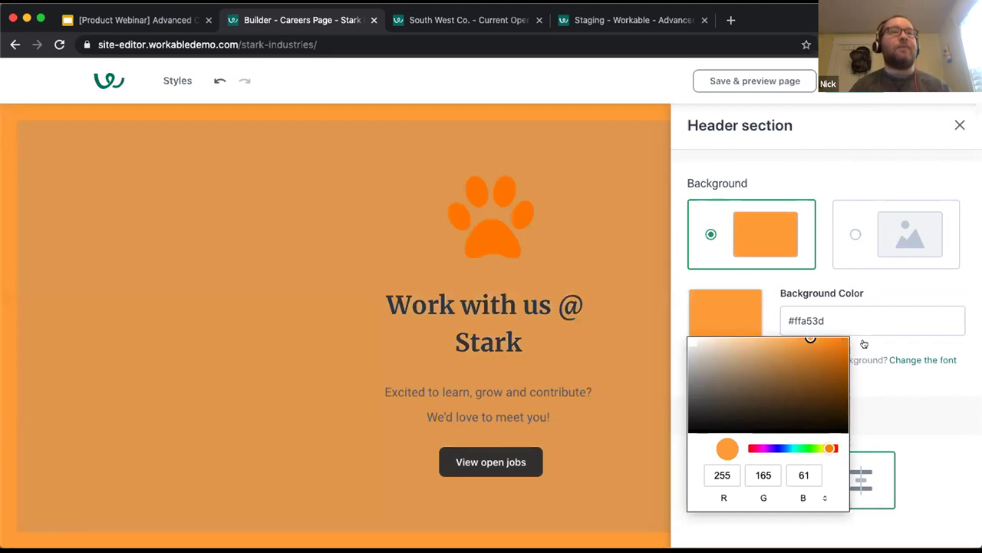
left_click(869, 288)
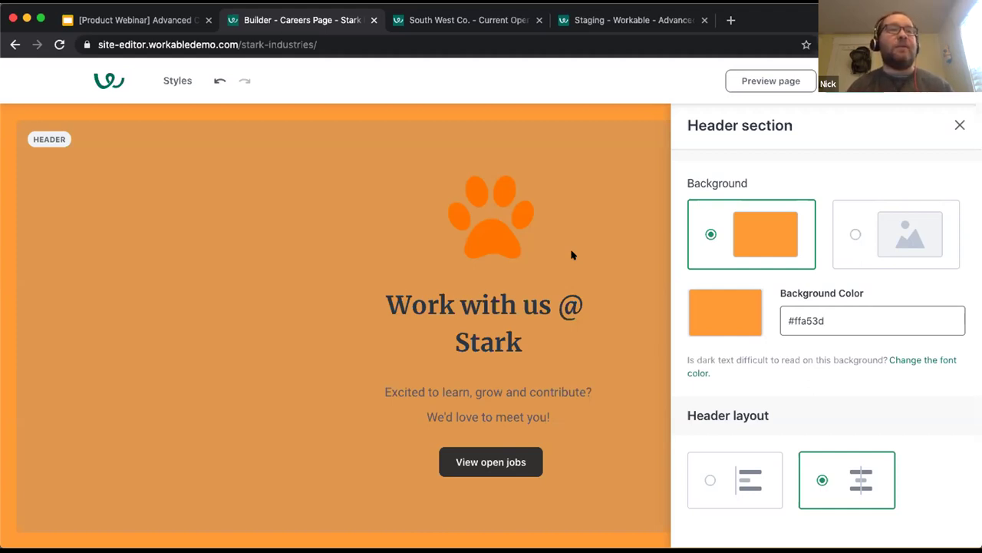
Step: Replace the orange header background with an uploaded photo of two colleagues
left_click(883, 234)
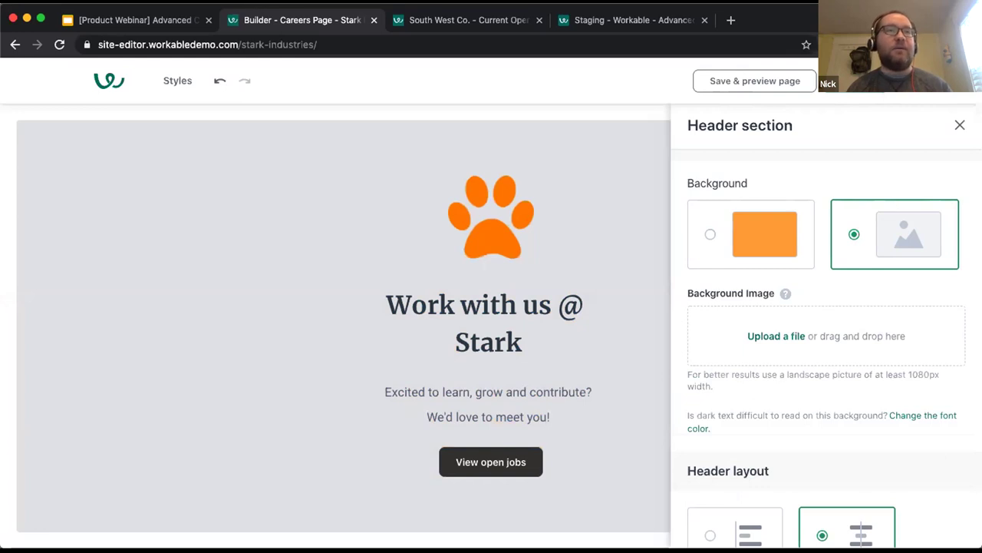
left_click_drag(855, 336, 854, 335)
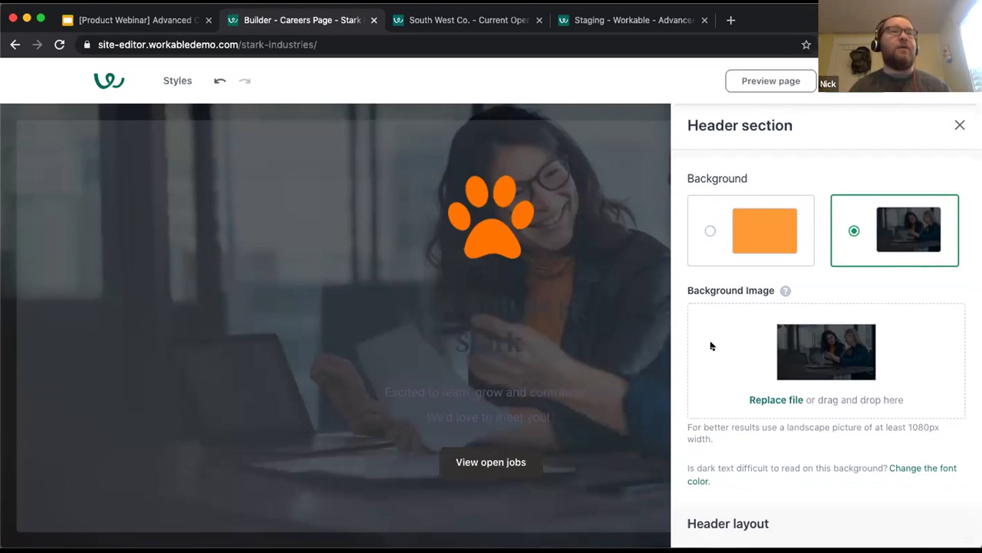
scroll(711, 344, "down", 1)
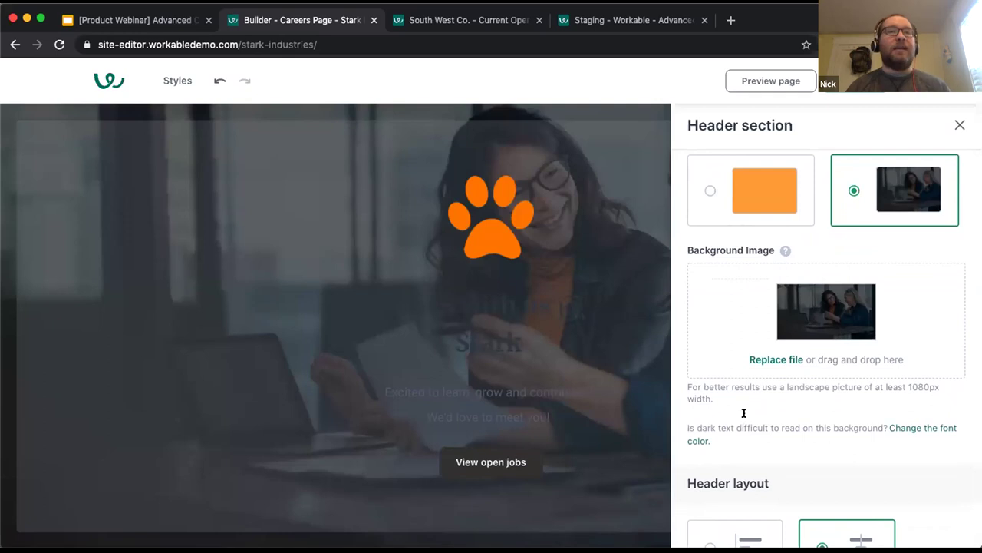
Step: Use light text colours in the header, then close the header settings
left_click(908, 428)
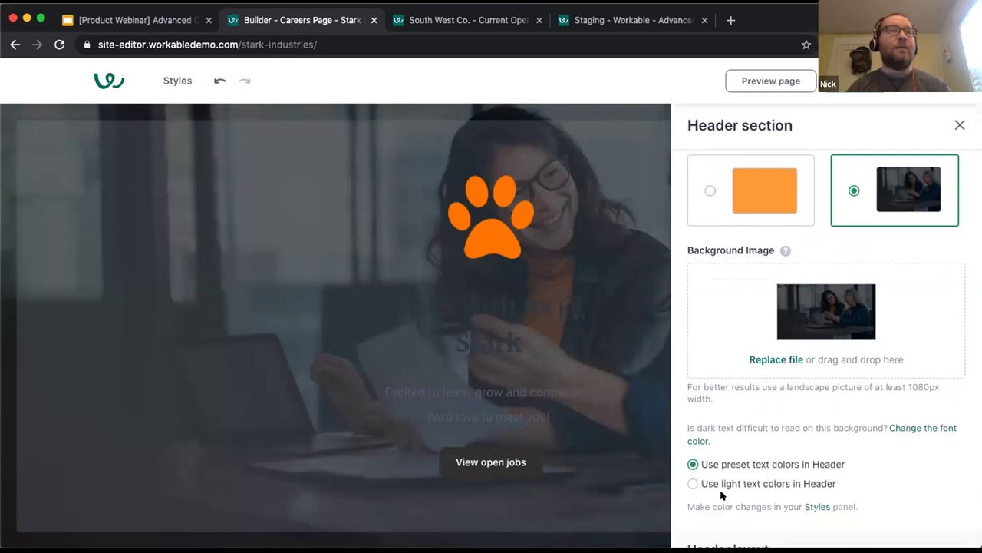
left_click(745, 485)
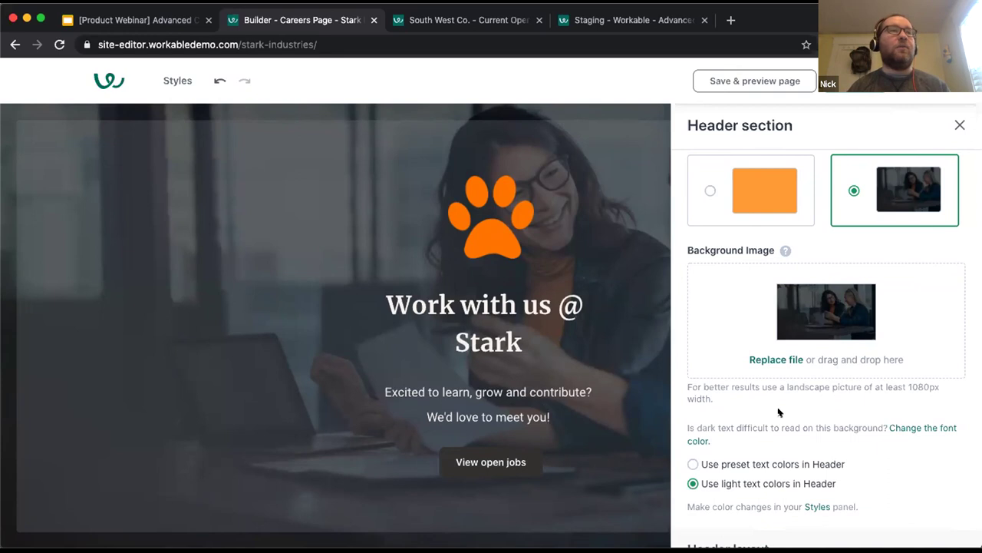
scroll(779, 412, "down", 1)
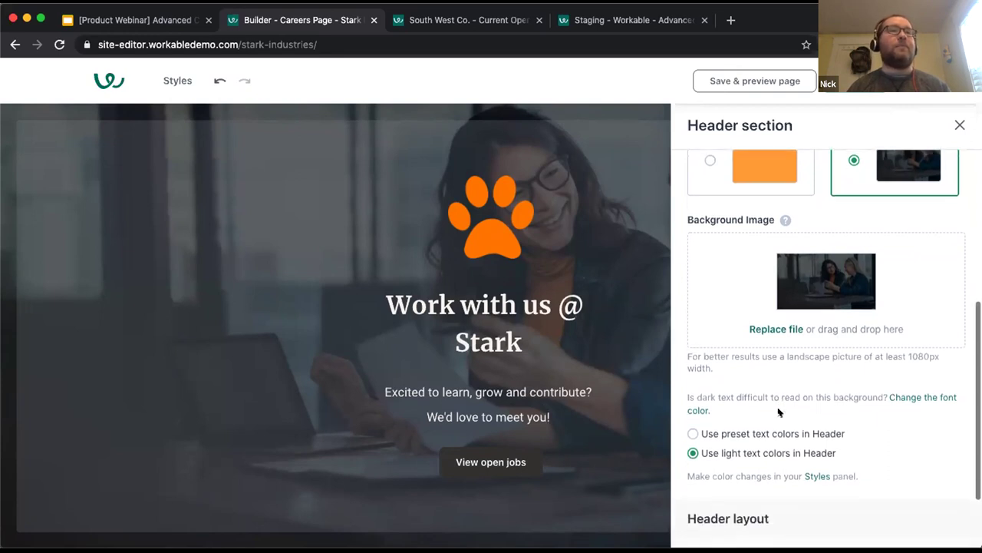
scroll(779, 413, "up", 4)
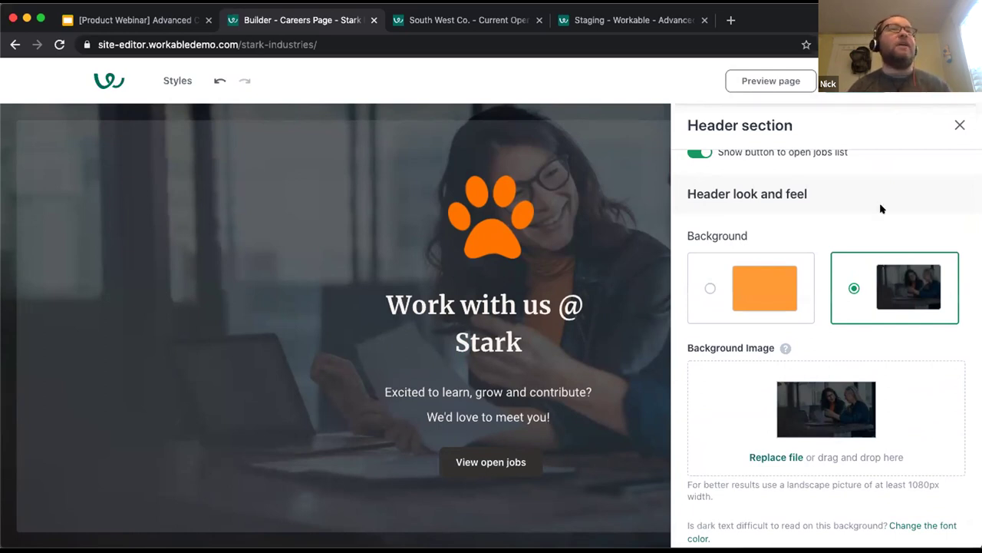
left_click(958, 124)
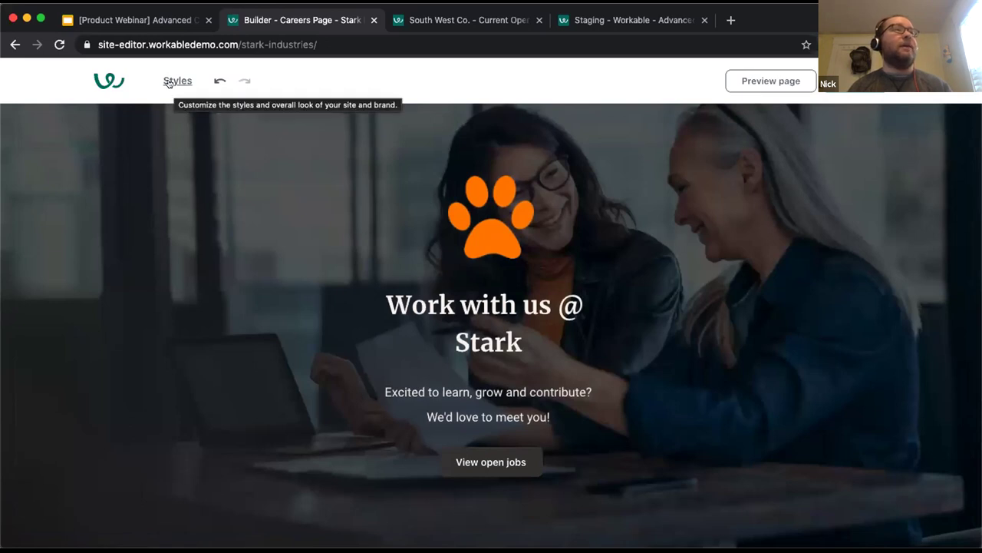
Step: In Styles, set the buttons, icons and links colour to #FF7F02
left_click(175, 81)
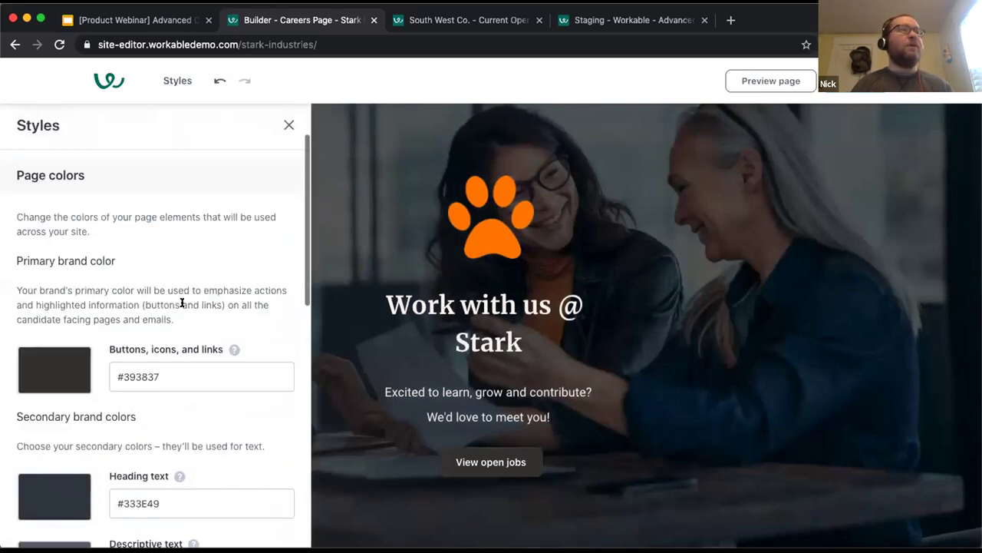
scroll(182, 307, "down", 1)
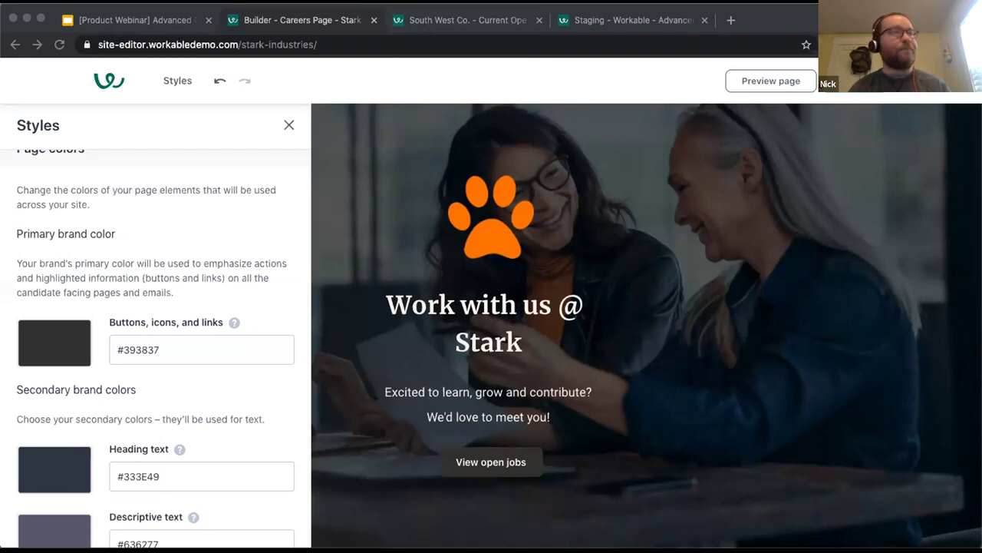
double_click(150, 351)
type("FF7F02")
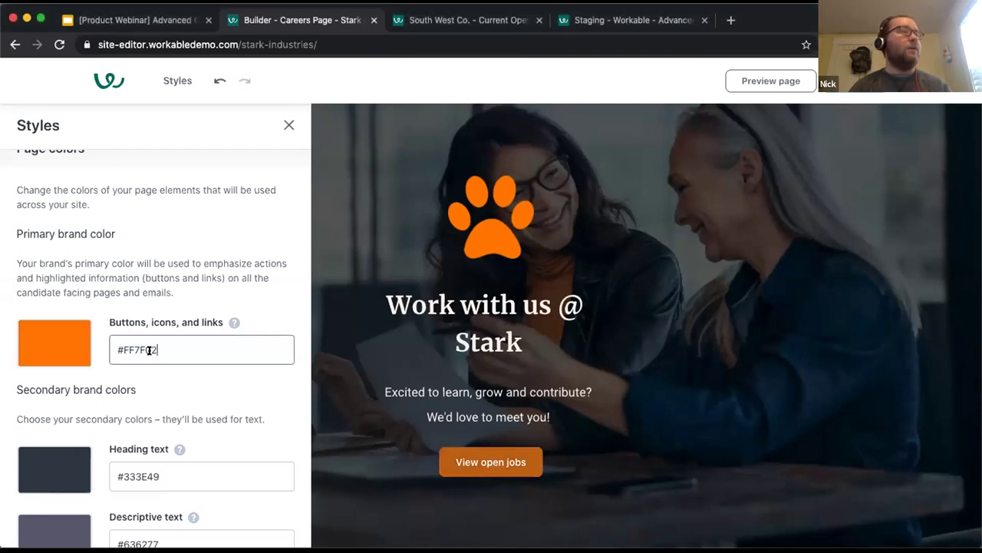
scroll(181, 272, "down", 3)
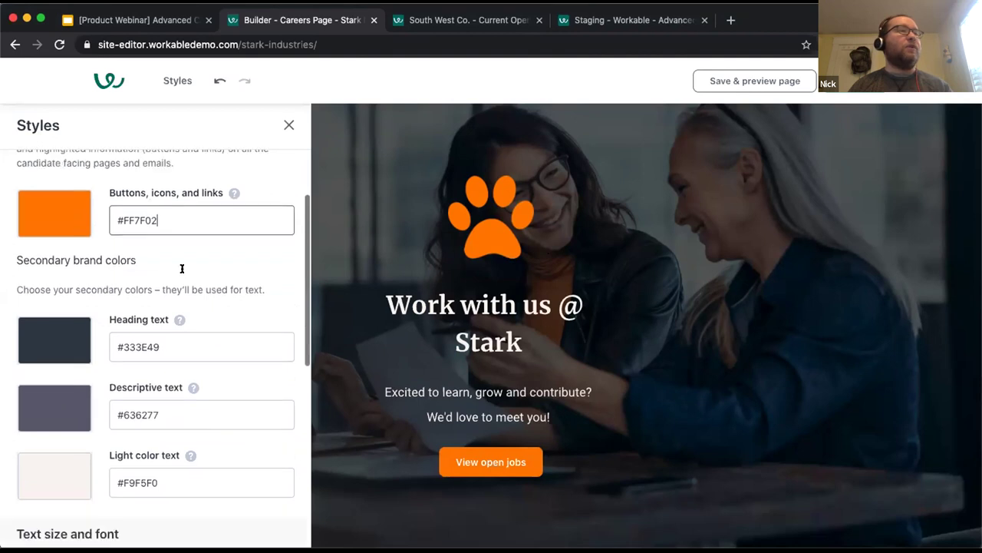
scroll(182, 268, "down", 1)
scroll(186, 196, "up", 1)
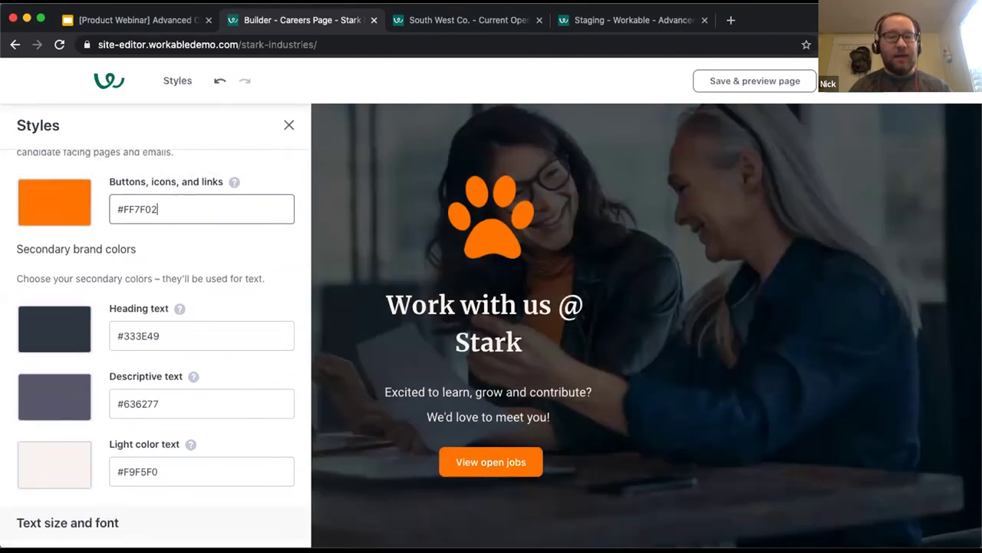
Step: Set the light text colour to #F5A961
key("super+Tab")
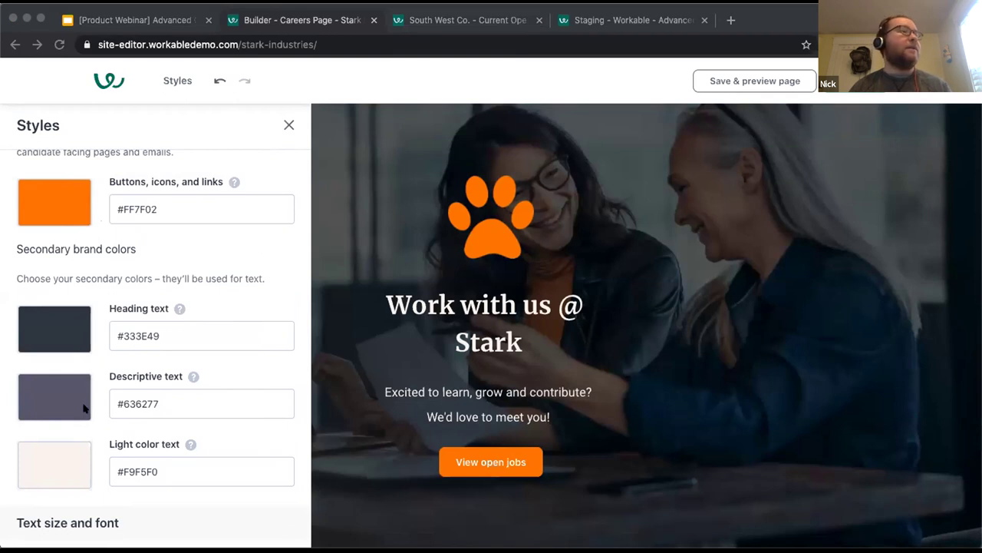
left_click(140, 463)
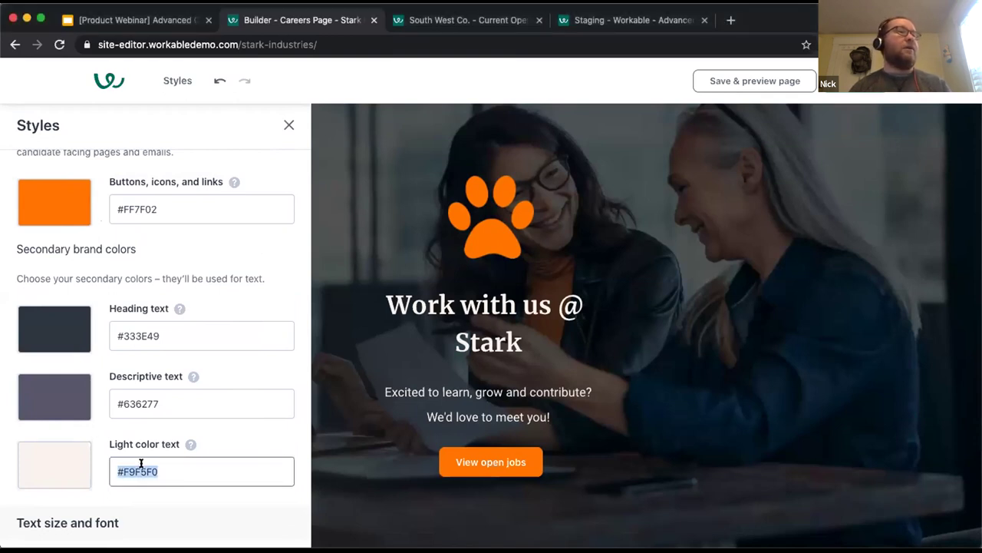
type("F5A961")
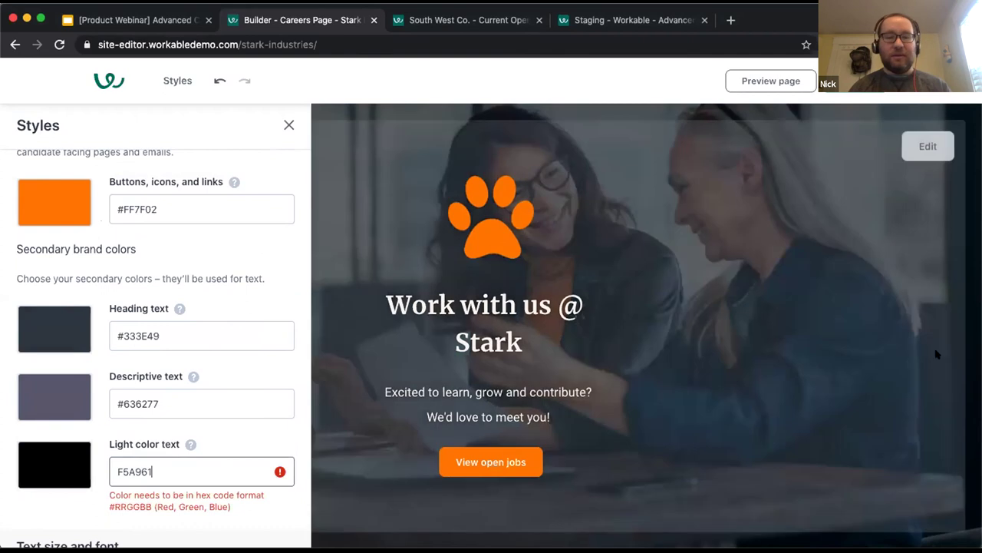
key("super+Tab")
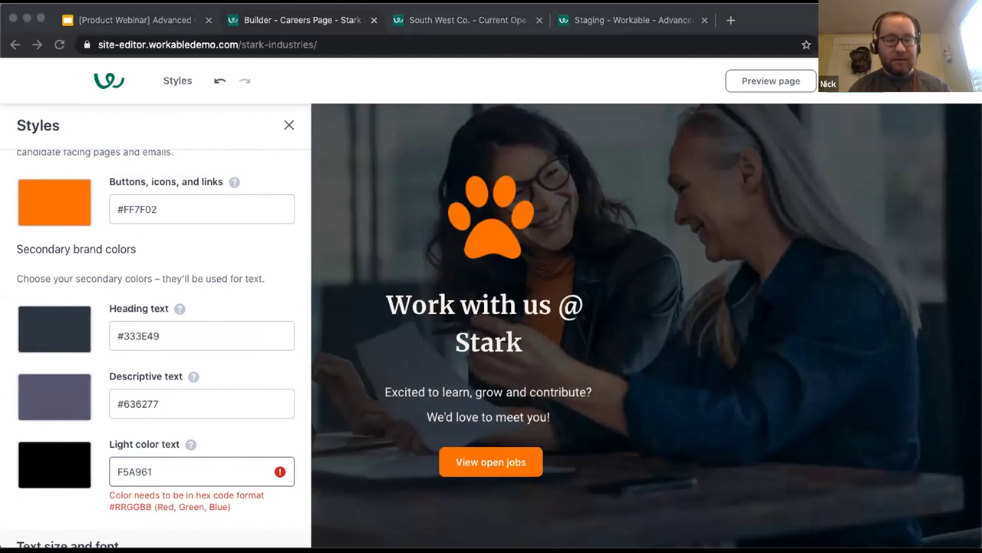
left_click(150, 467)
left_click(149, 466)
key("Left")
key("Left")
key("Left")
key("Left")
key("Left")
key("Left")
type("#")
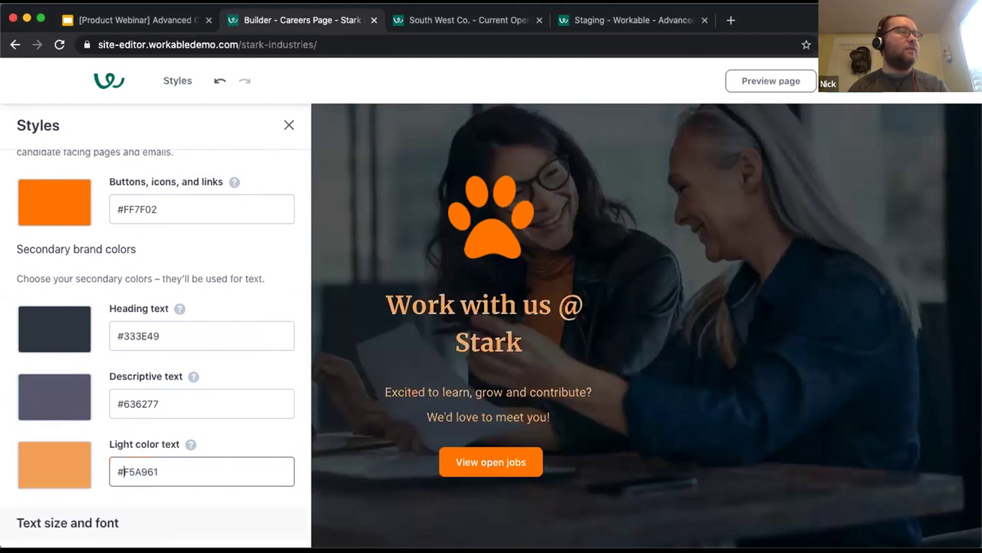
left_click(175, 497)
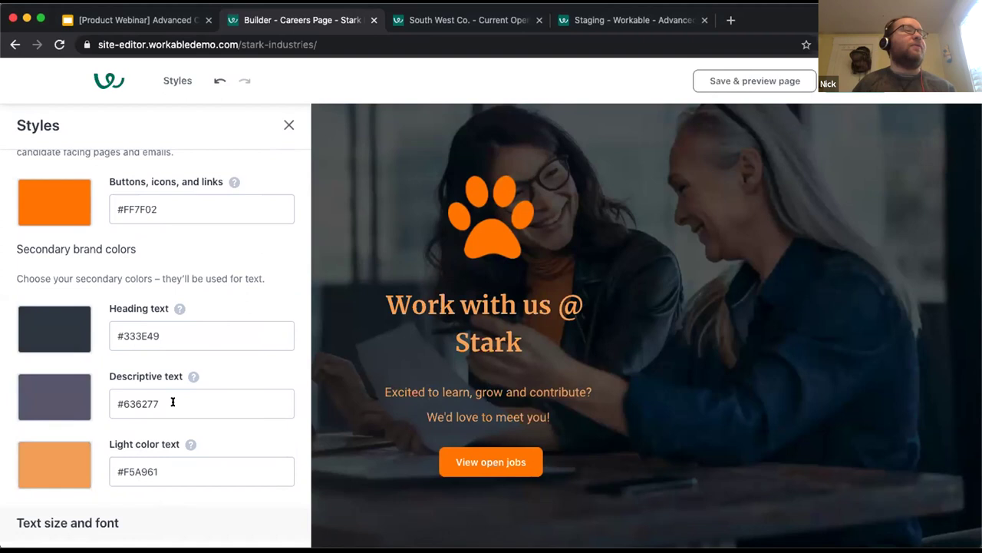
scroll(173, 402, "down", 2)
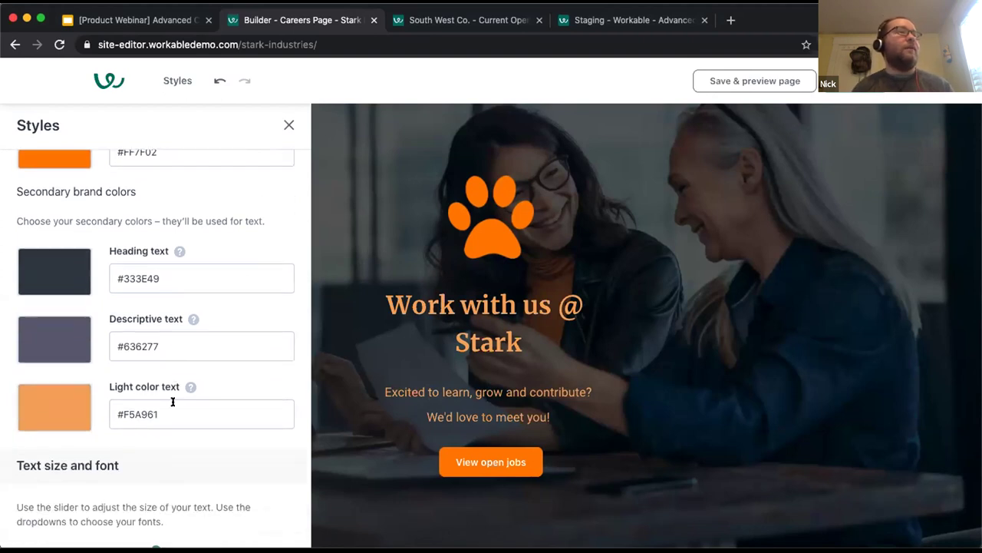
scroll(172, 401, "up", 2)
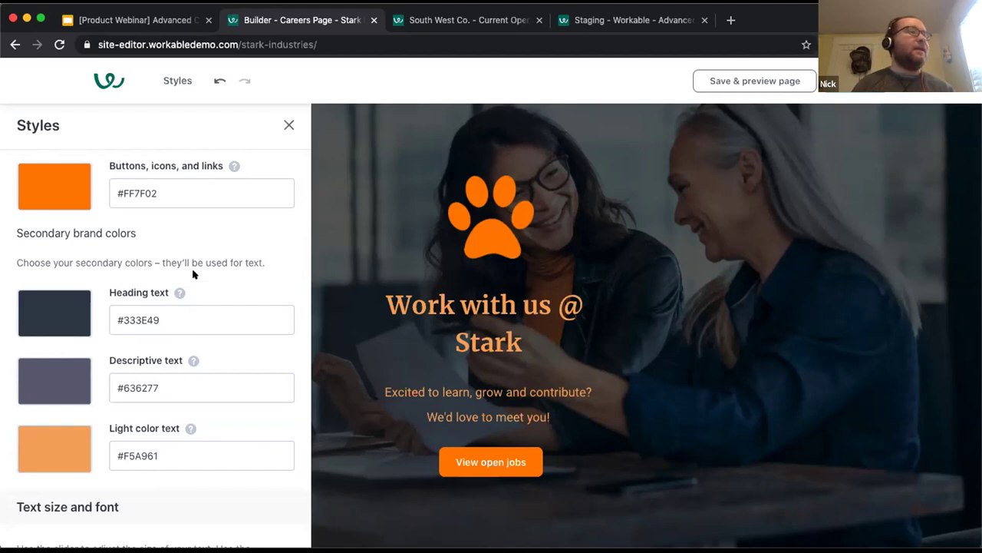
scroll(192, 274, "down", 5)
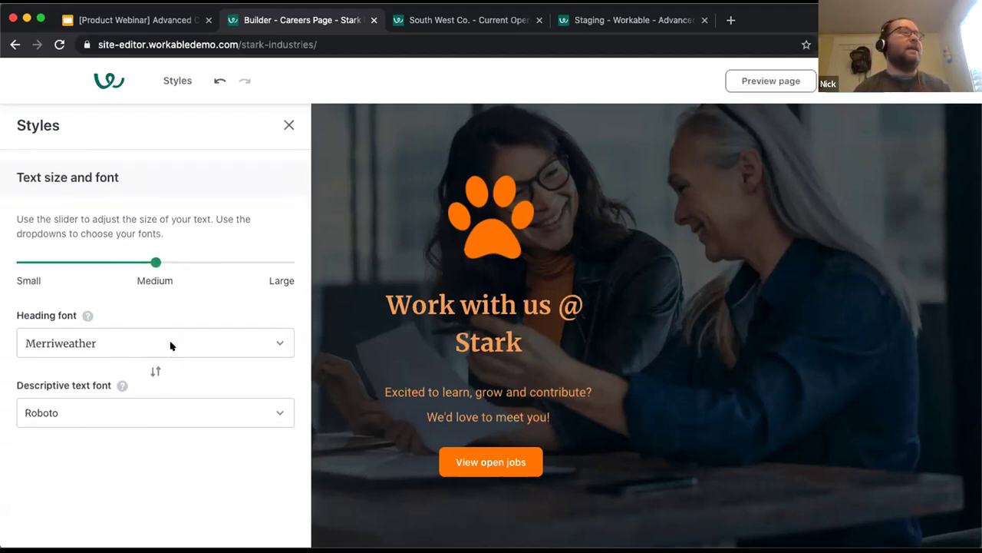
Step: Keep Medium text size, use Open Sans for headings and Lora for descriptive text
left_click(280, 262)
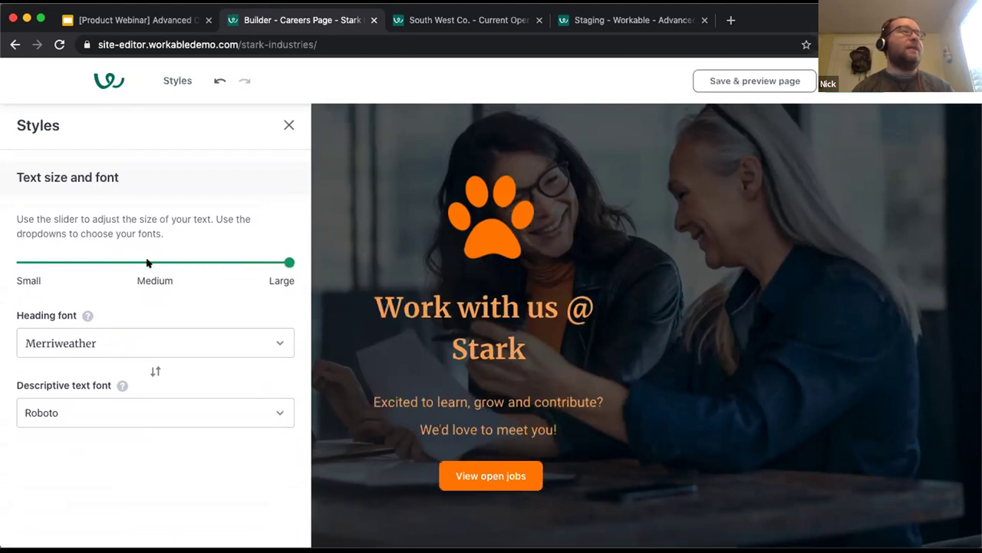
left_click(149, 262)
left_click(159, 342)
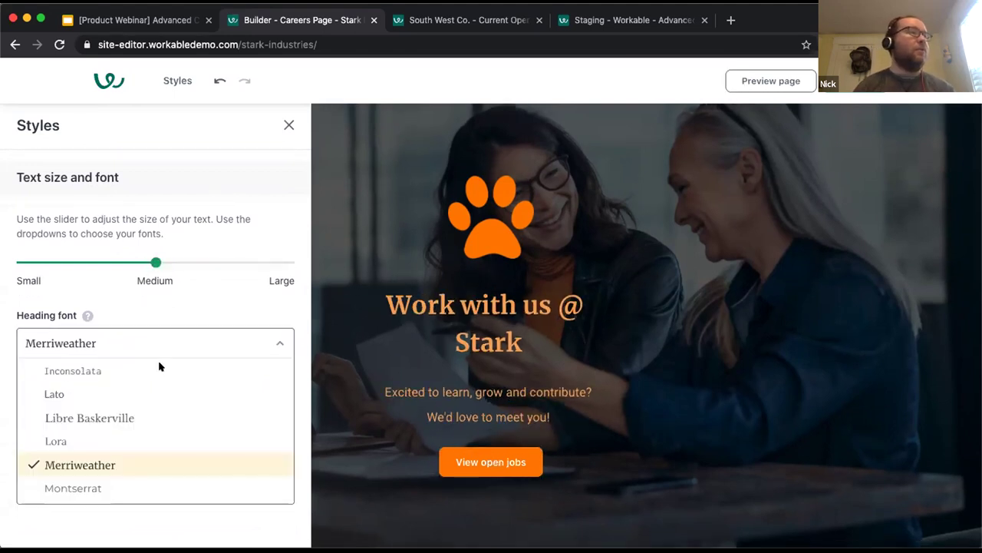
scroll(167, 420, "down", 3)
scroll(154, 419, "up", 1)
left_click(149, 418)
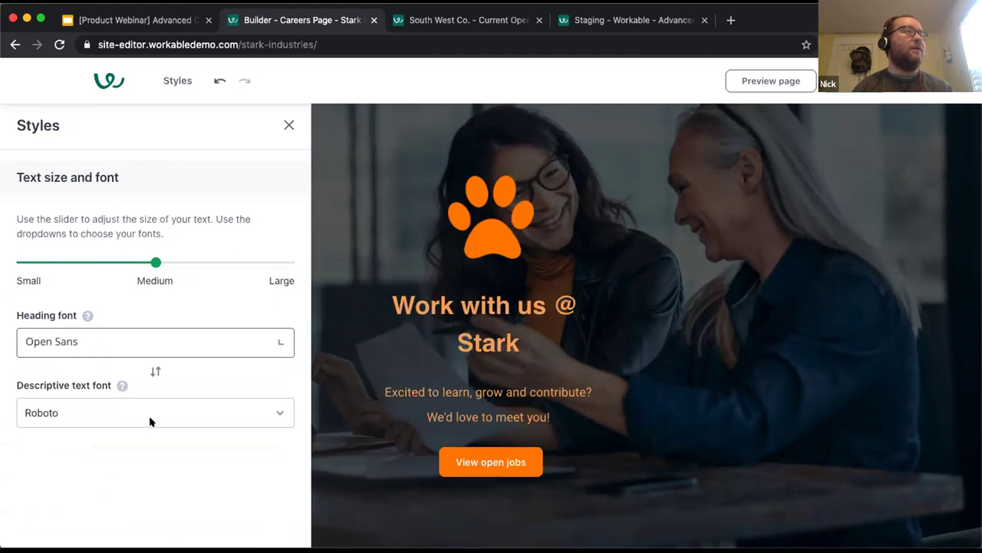
left_click(155, 408)
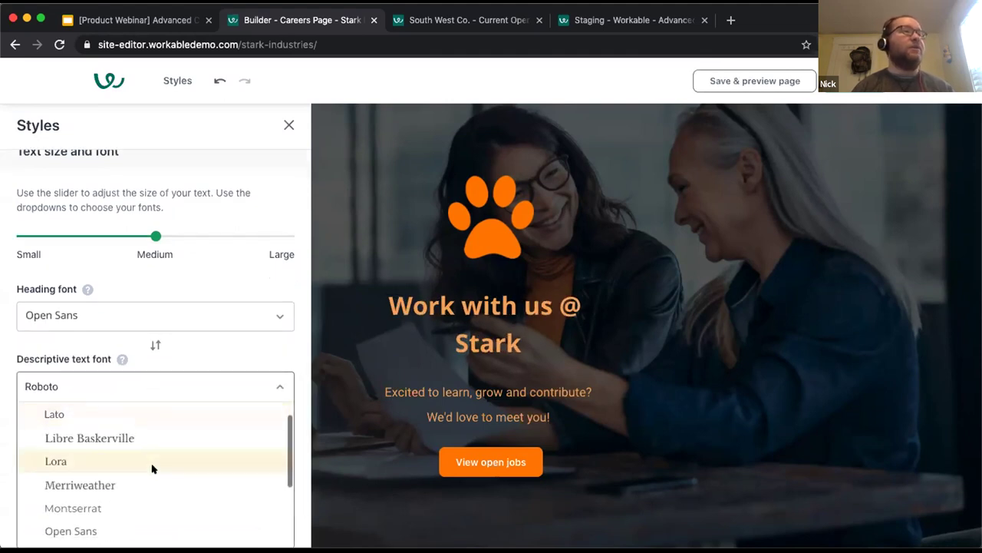
left_click(152, 467)
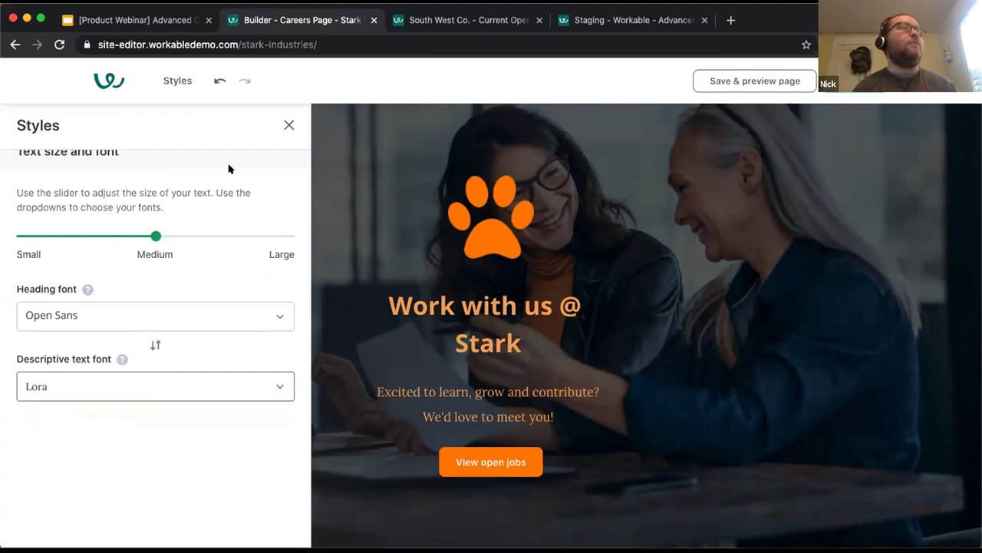
left_click(289, 125)
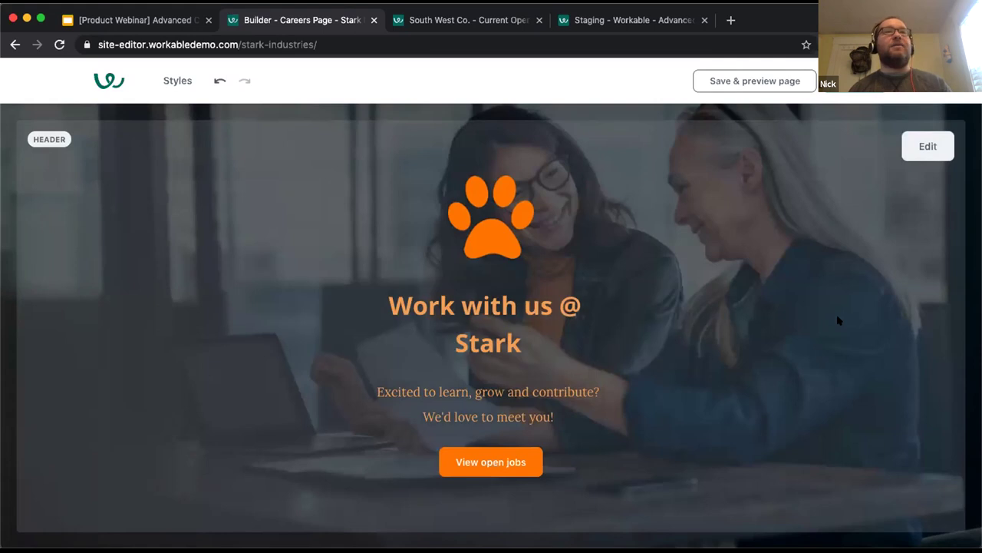
Step: Switch the header to the left-aligned layout so logo, title and jobs button sit left
left_click(913, 151)
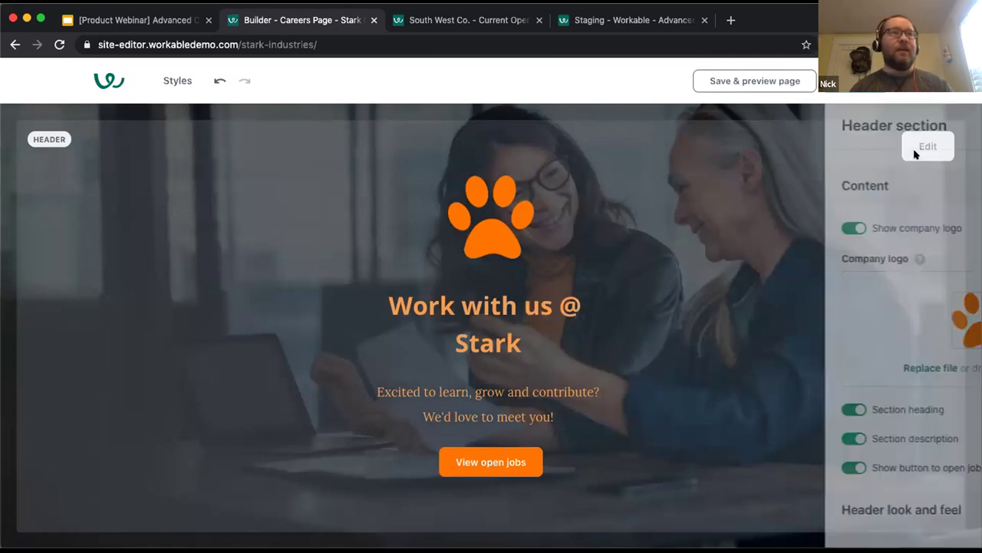
scroll(914, 154, "down", 5)
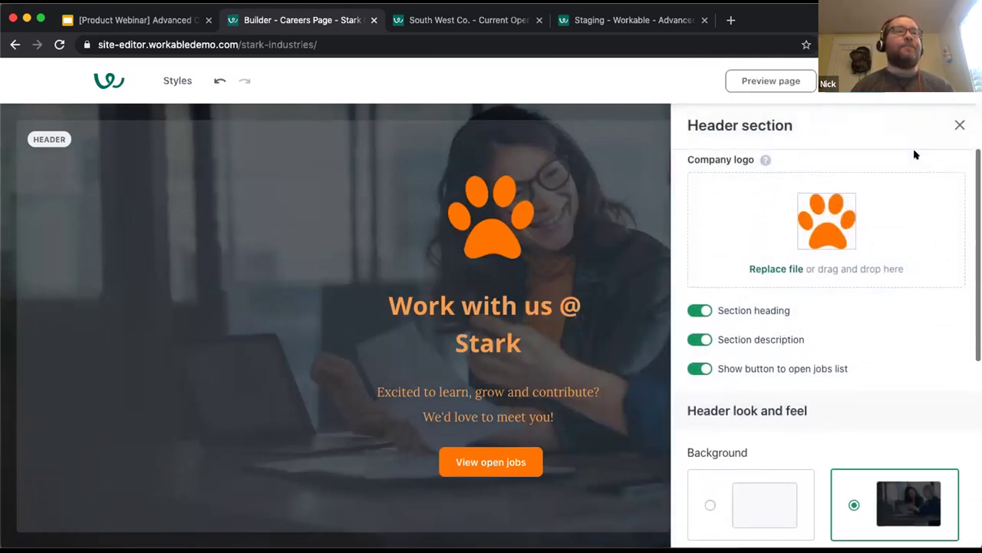
scroll(914, 154, "down", 5)
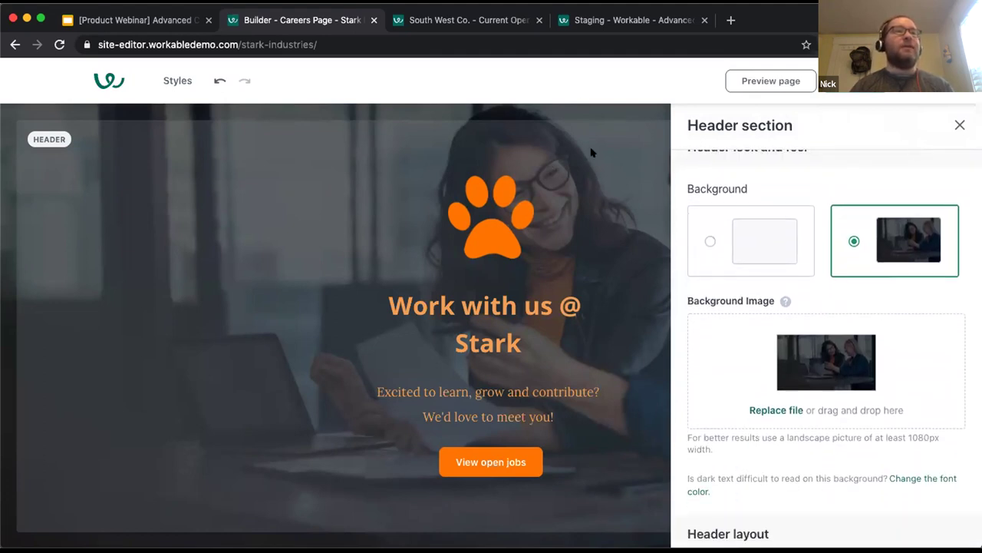
scroll(724, 323, "down", 3)
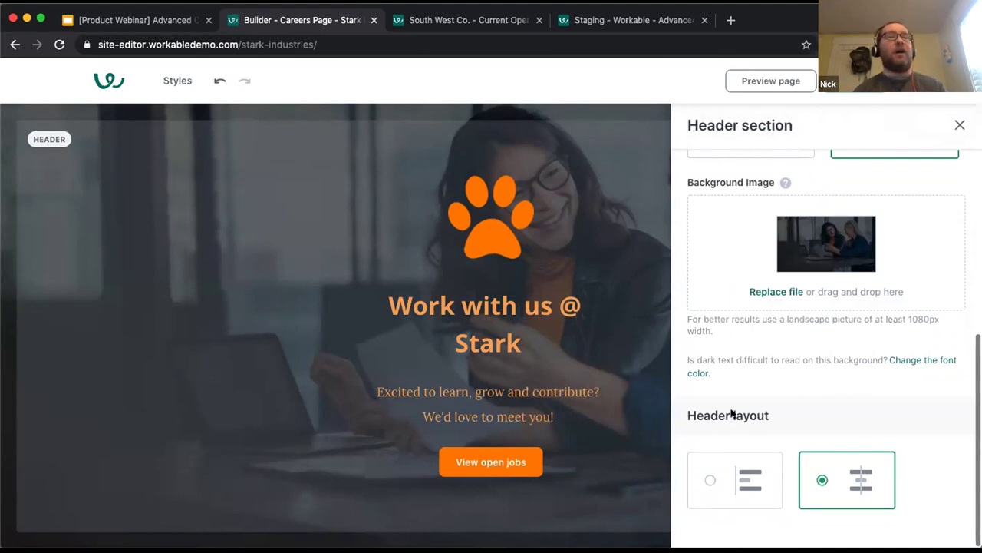
left_click(739, 488)
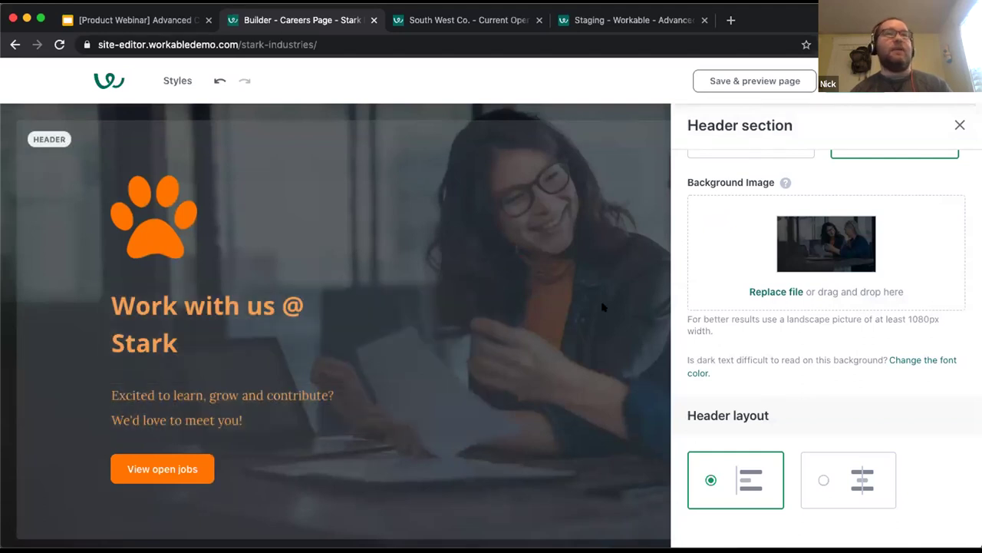
left_click(958, 125)
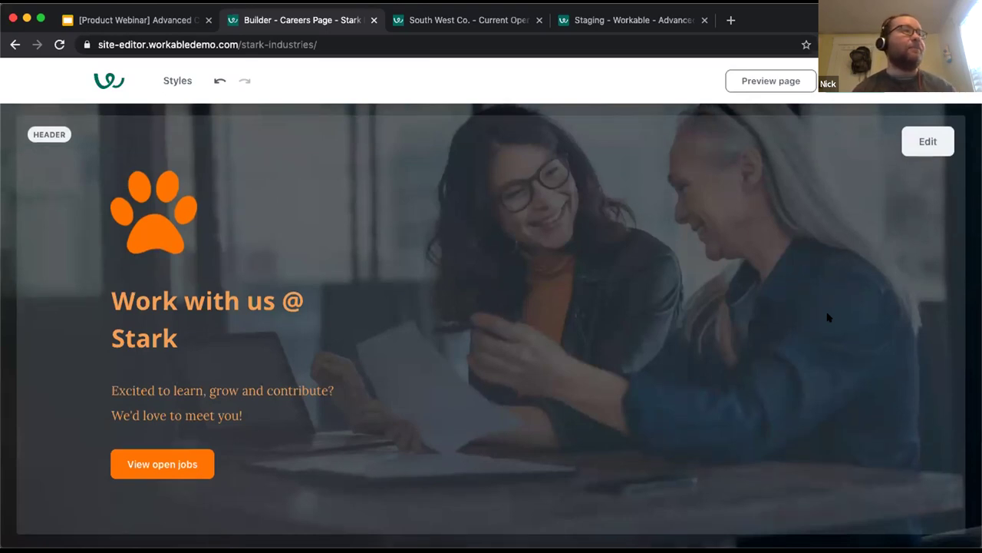
Step: Start inserting a new section just below About Stark Industries
scroll(826, 314, "down", 1)
scroll(681, 313, "down", 4)
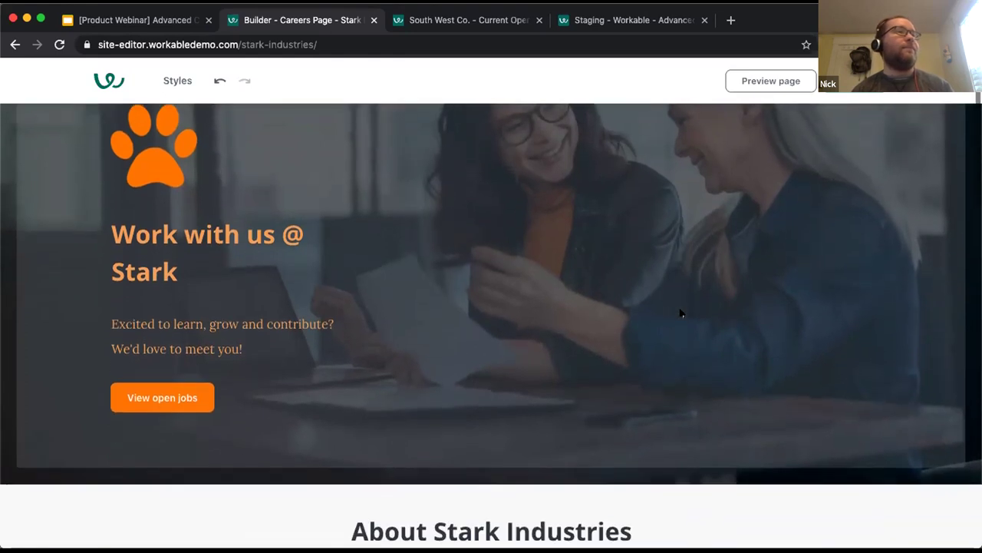
scroll(681, 314, "down", 3)
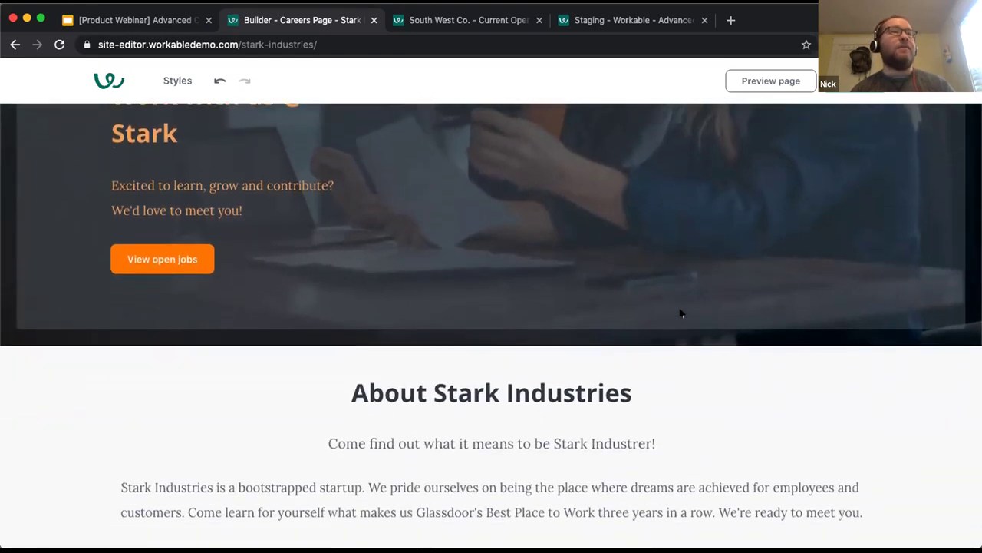
scroll(690, 385, "down", 2)
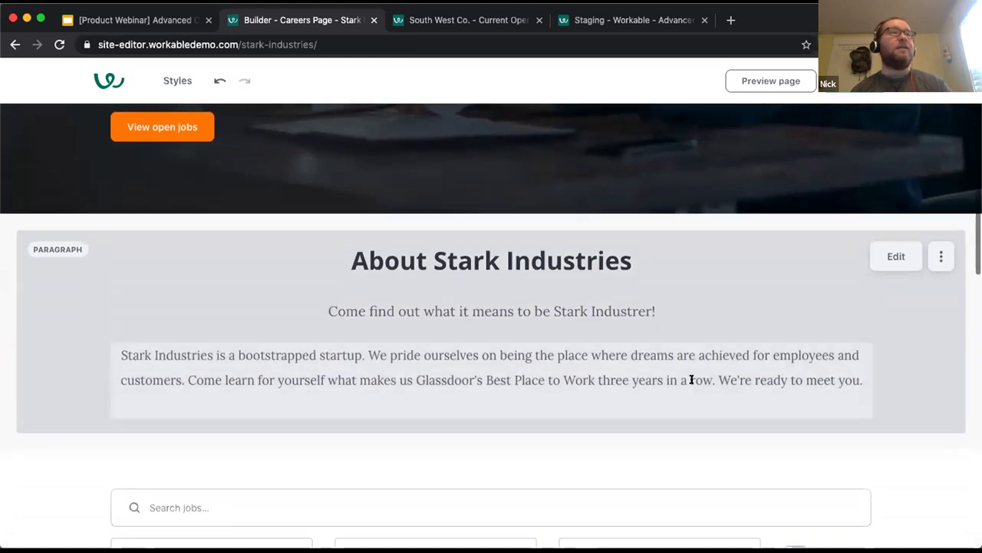
scroll(691, 379, "down", 1)
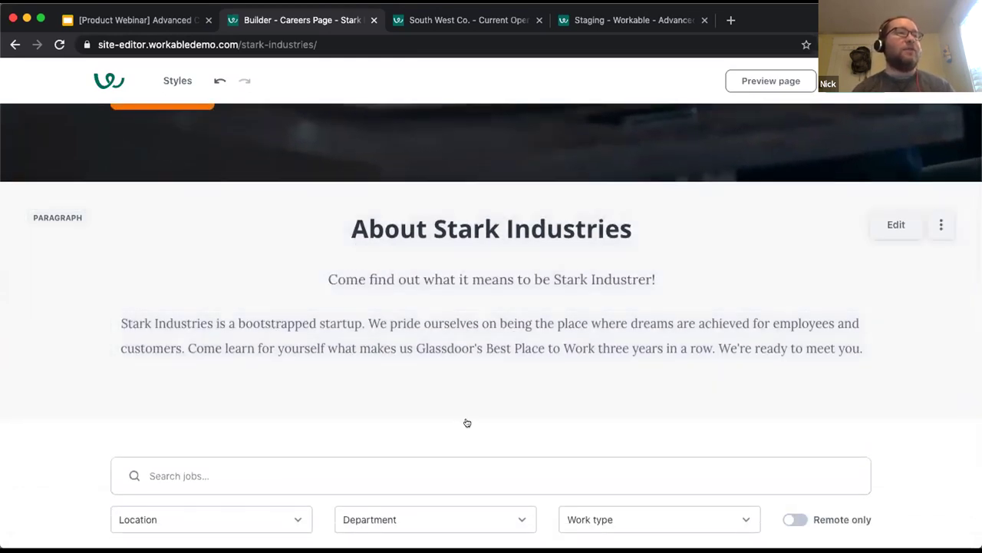
left_click(492, 418)
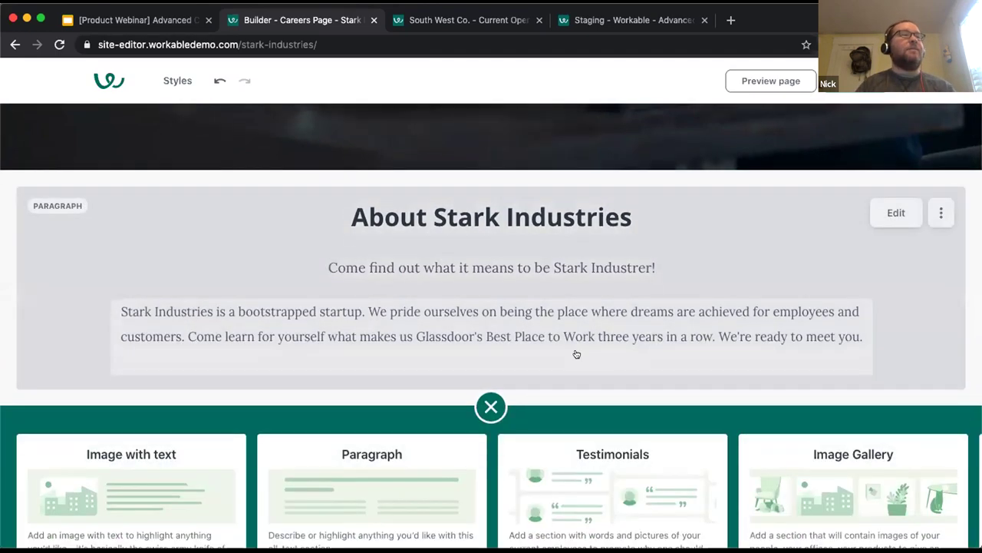
Step: Choose the Benefits section type and begin editing its heading
scroll(572, 376, "down", 2)
scroll(565, 403, "right", 5)
scroll(564, 402, "right", 5)
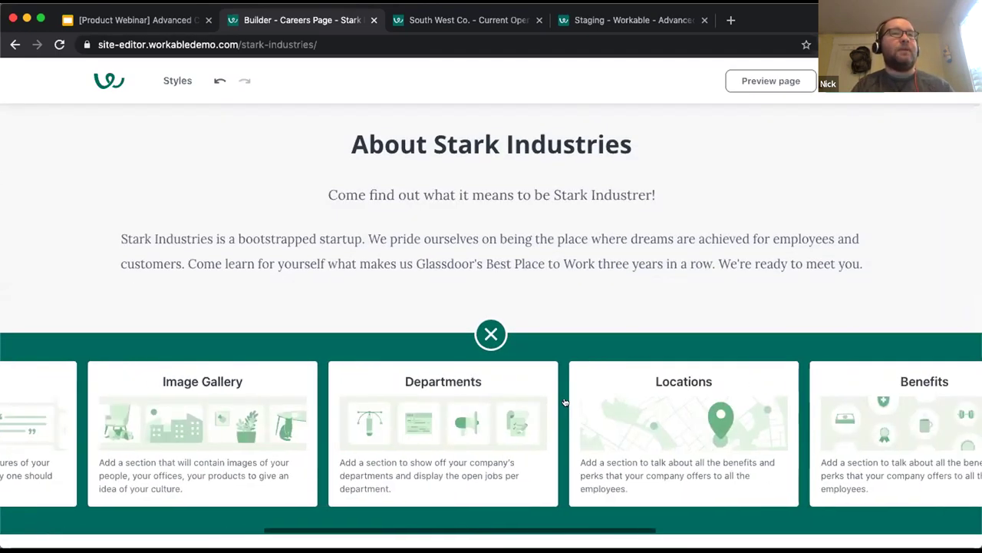
left_click(584, 411)
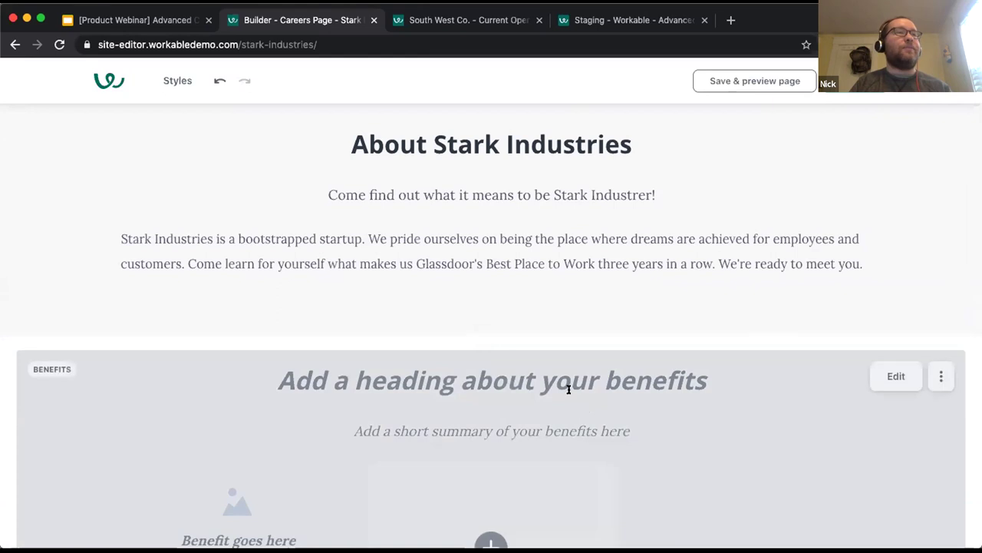
scroll(546, 195, "down", 3)
scroll(546, 196, "down", 2)
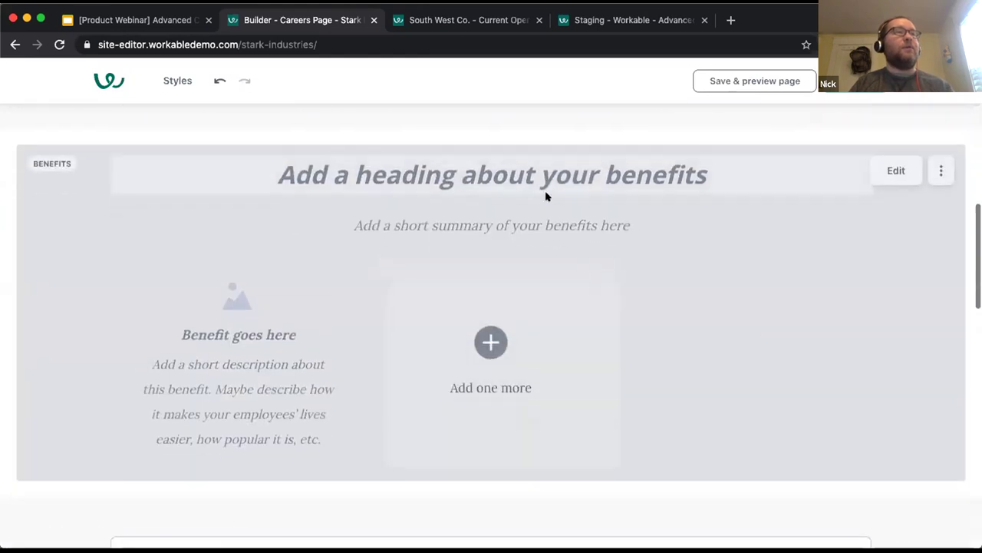
left_click(478, 169)
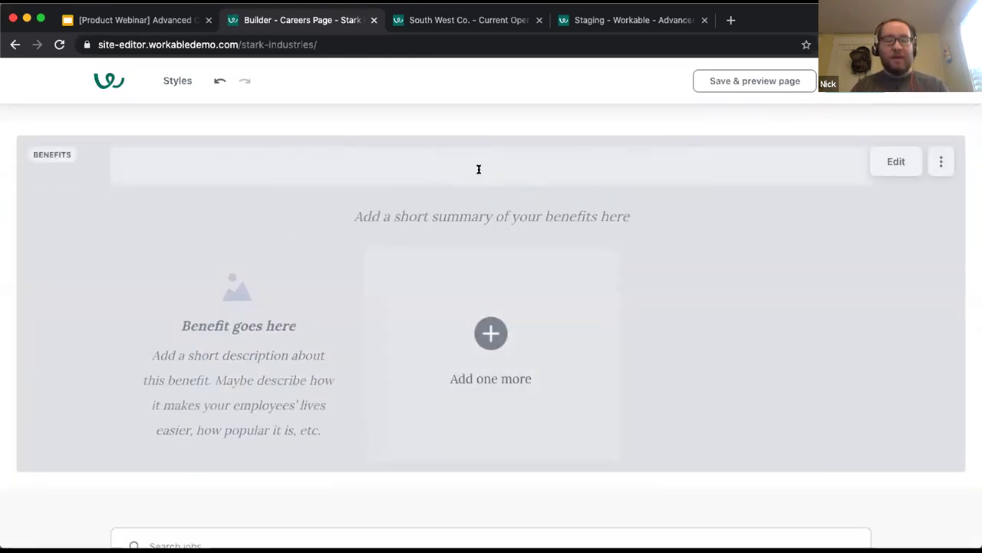
Step: Head the section 'Perks' and make the first card 'Gym membership' with description 'Reimbursement'
type("Perks")
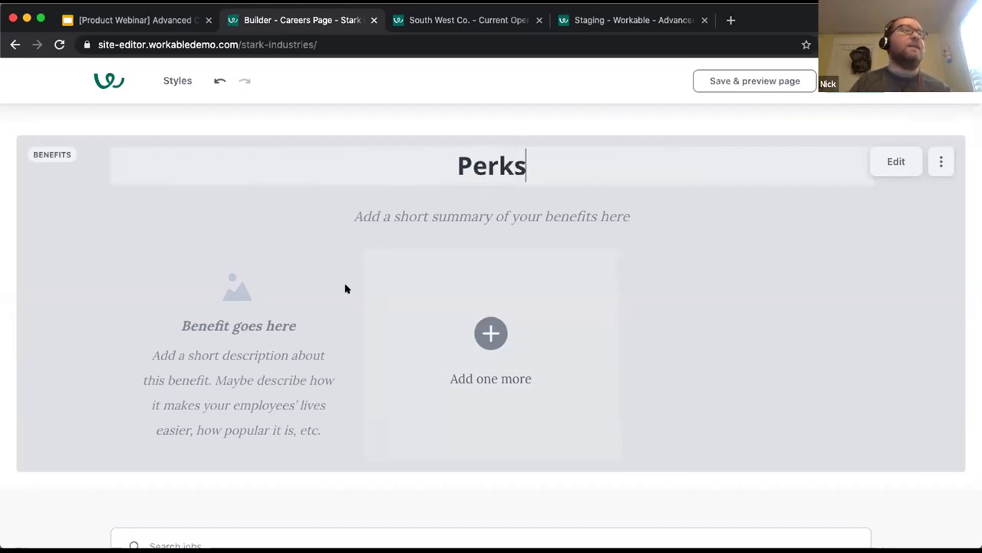
left_click(212, 322)
type("Gym membership")
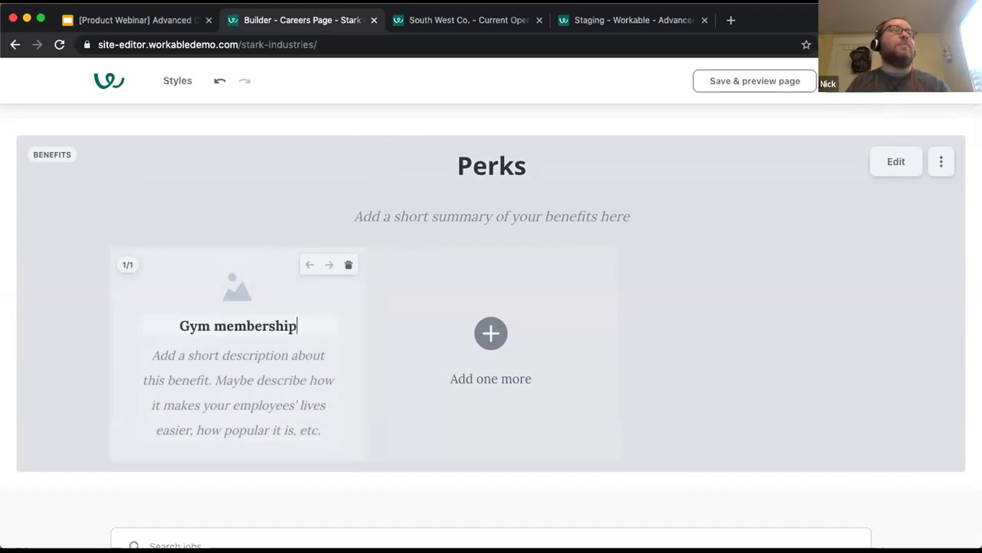
left_click(233, 366)
type("Re")
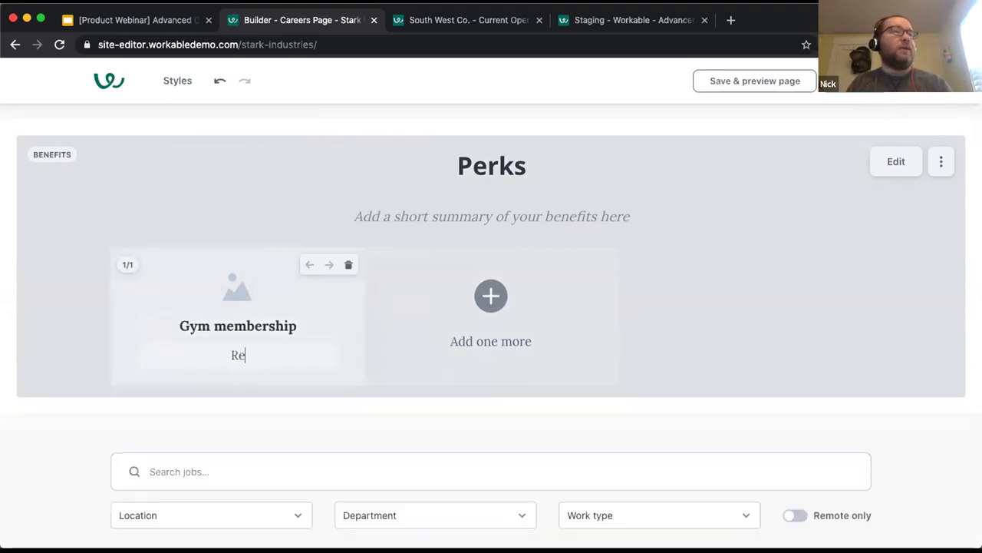
type("imbur")
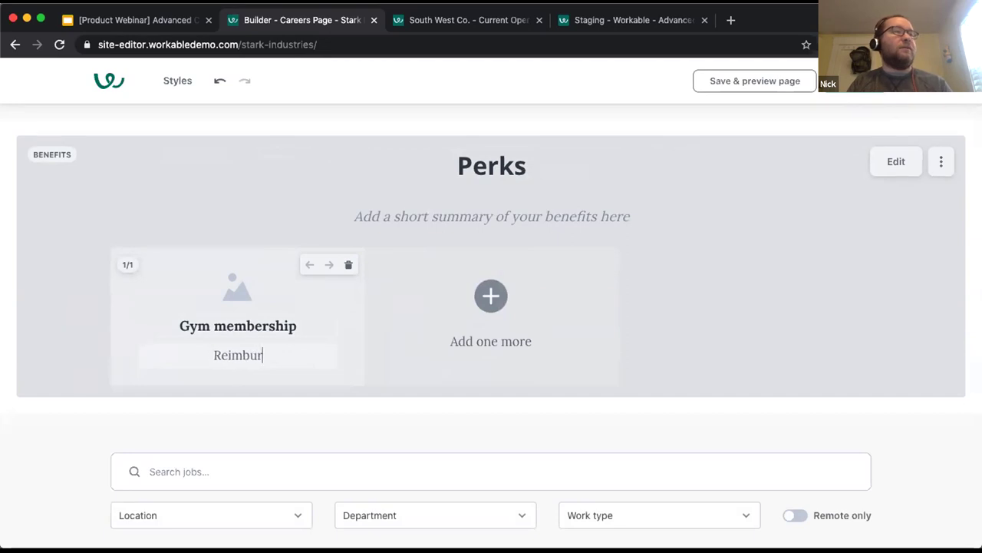
type("sement")
Step: Add two more perk cards titled 'PTO' and 'Healthcare'
left_click(492, 296)
left_click(494, 323)
type("PTO")
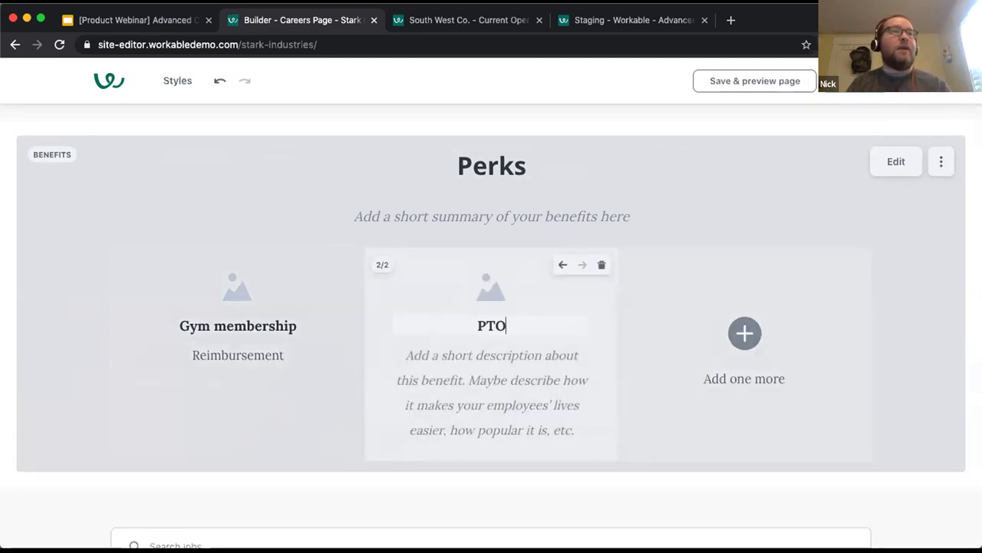
left_click(745, 332)
left_click(743, 328)
type("Healthcare")
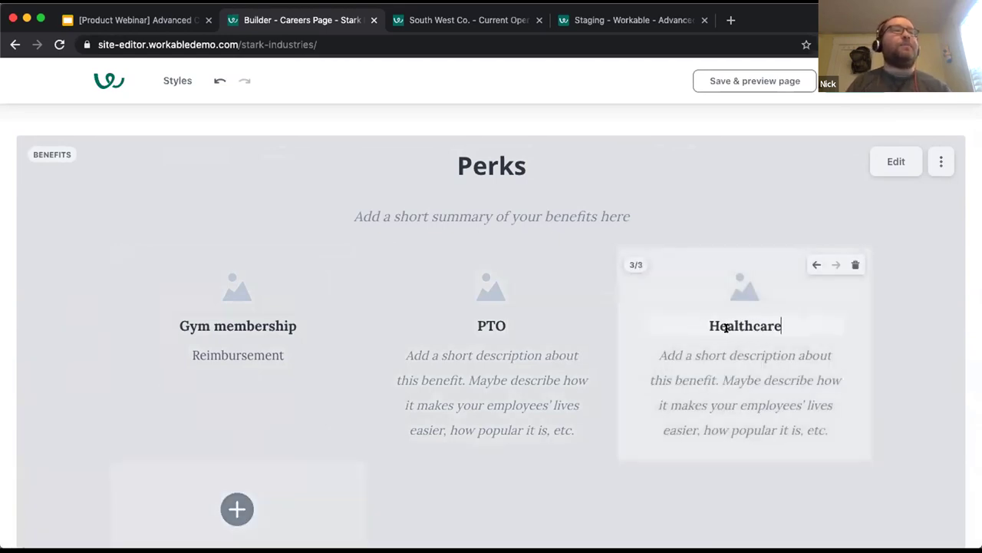
left_click(545, 397)
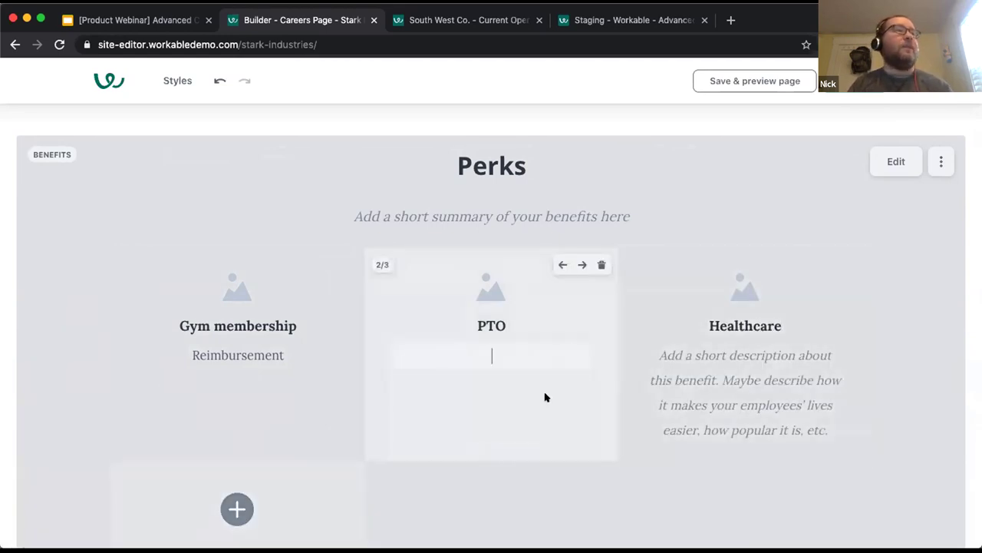
left_click(548, 480)
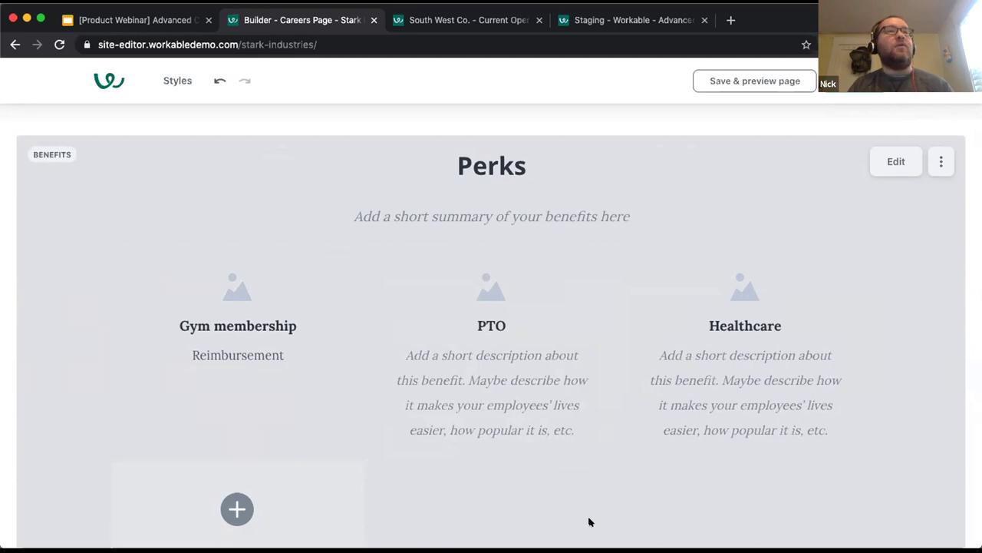
Step: Give Gym membership a dumbbell, PTO a calendar and Healthcare a stethoscope icon
left_click(232, 289)
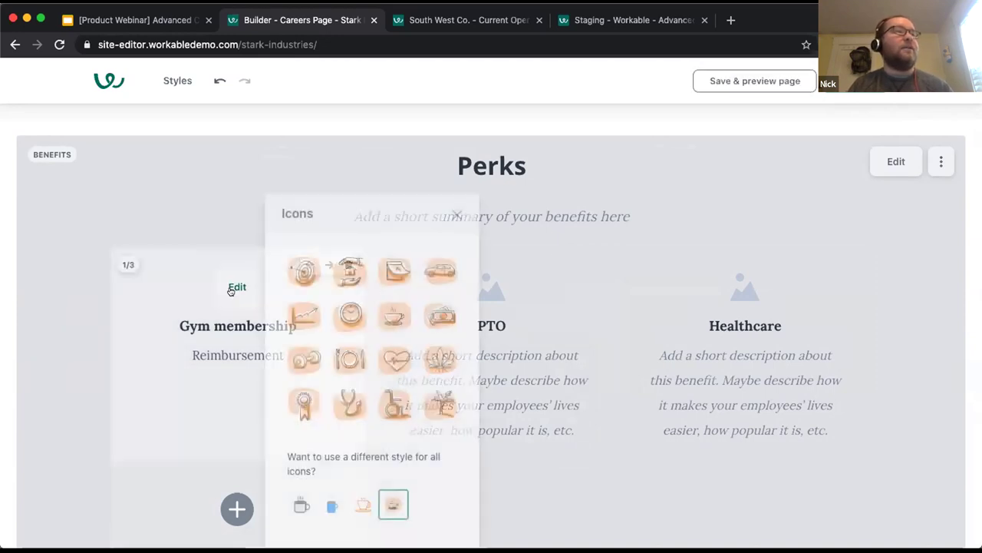
left_click(300, 500)
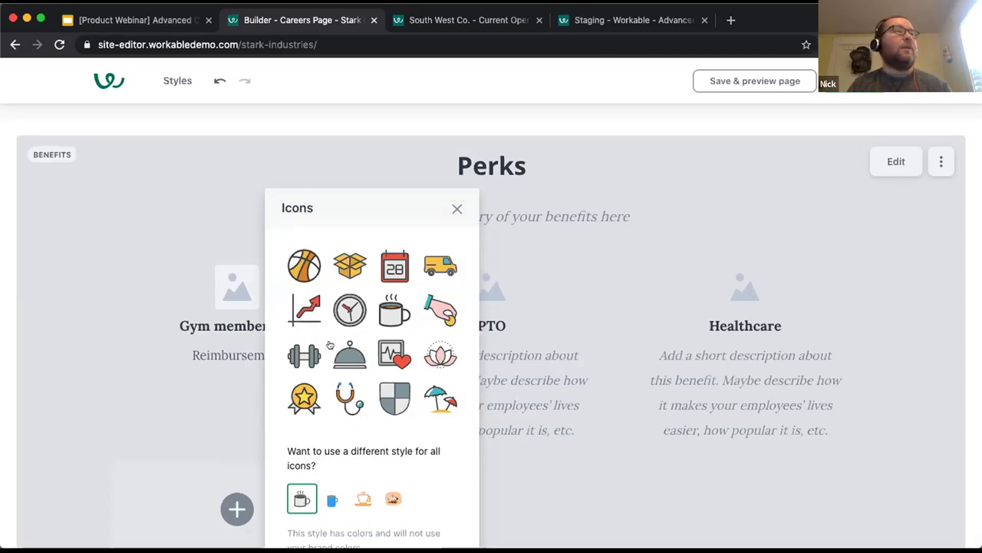
left_click(301, 355)
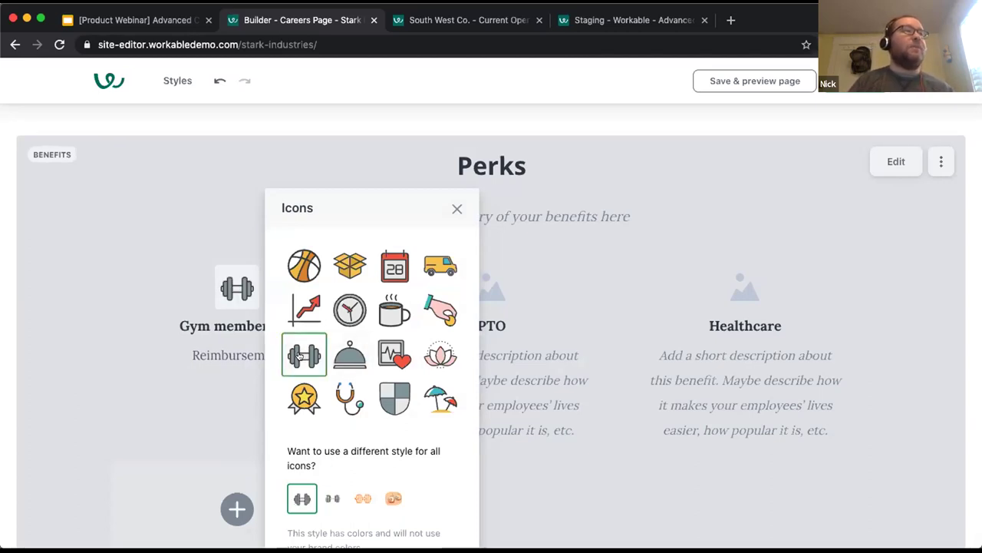
left_click(568, 487)
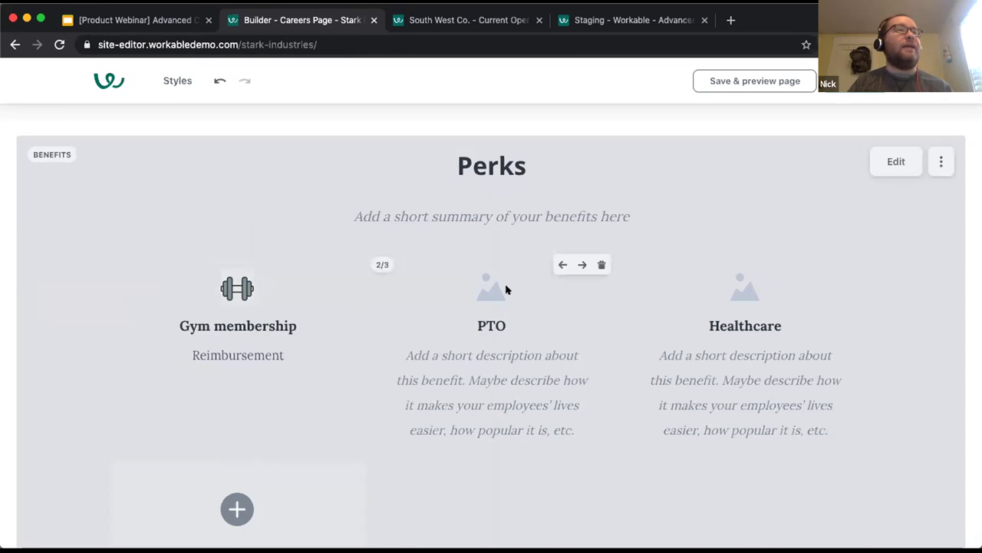
left_click(489, 282)
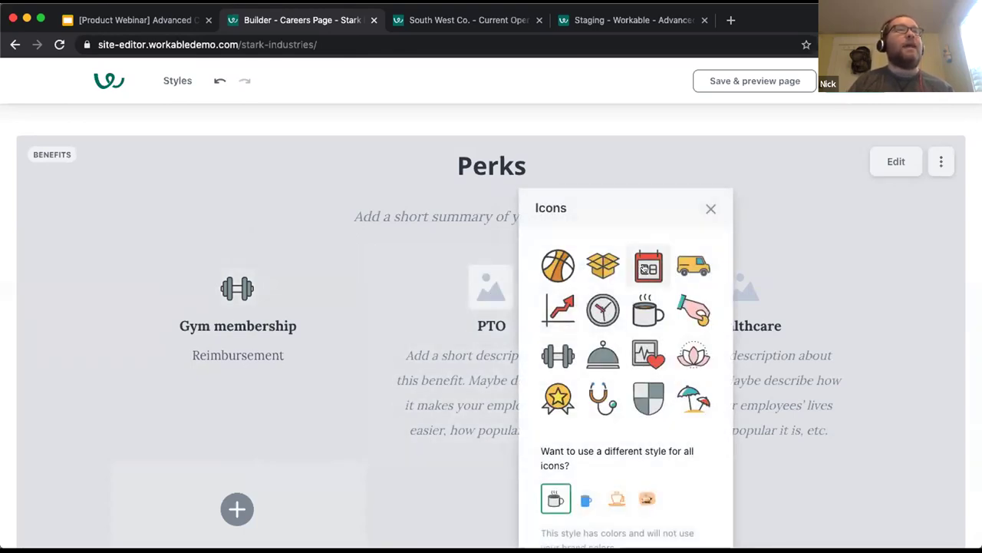
left_click(645, 268)
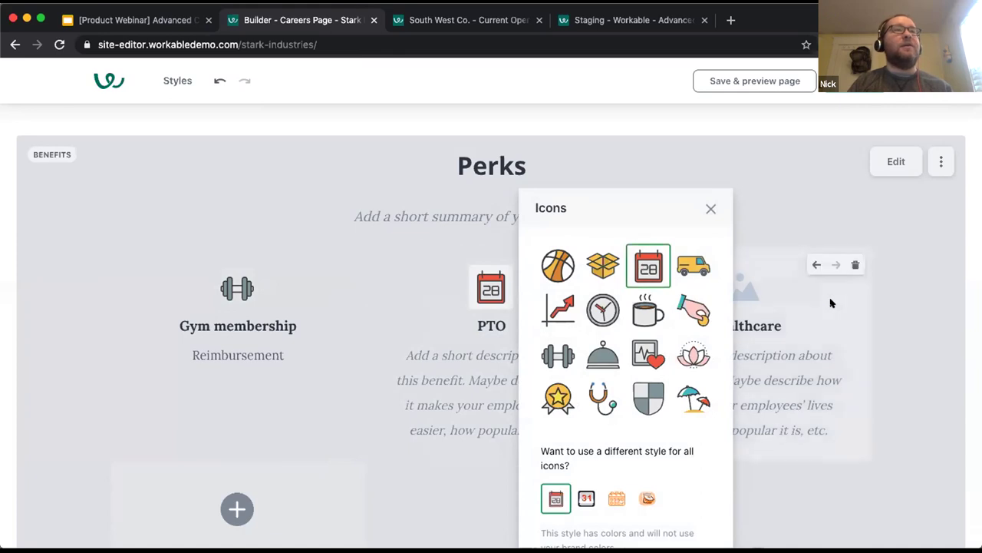
left_click(767, 289)
left_click(744, 288)
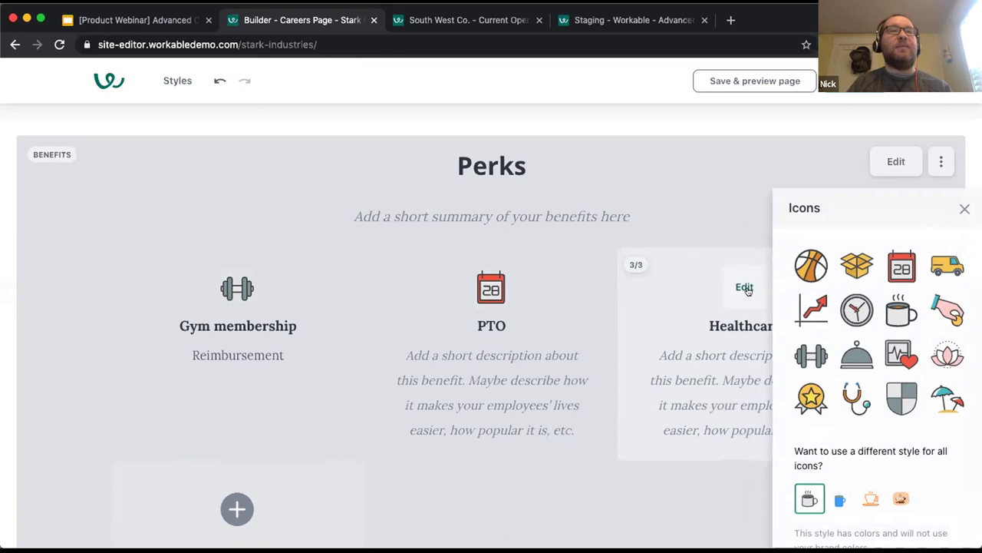
left_click(859, 399)
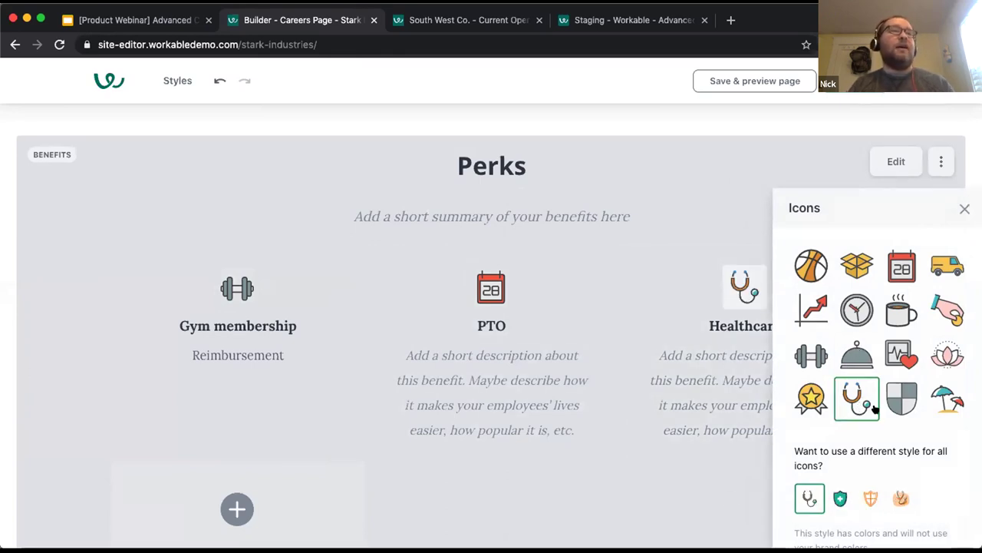
Step: Switch all icons to the orange hand-drawn style and open the Perks section settings
left_click(841, 499)
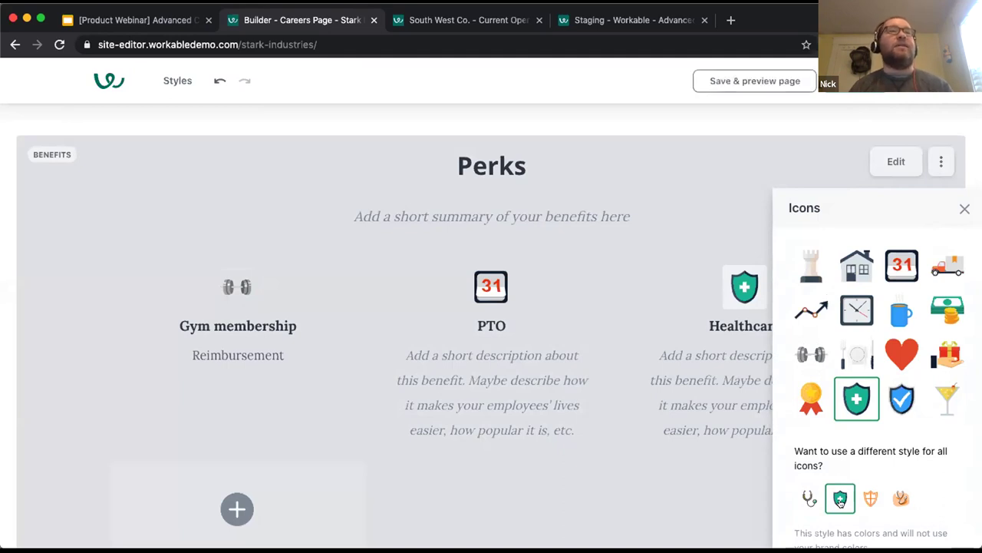
left_click(866, 499)
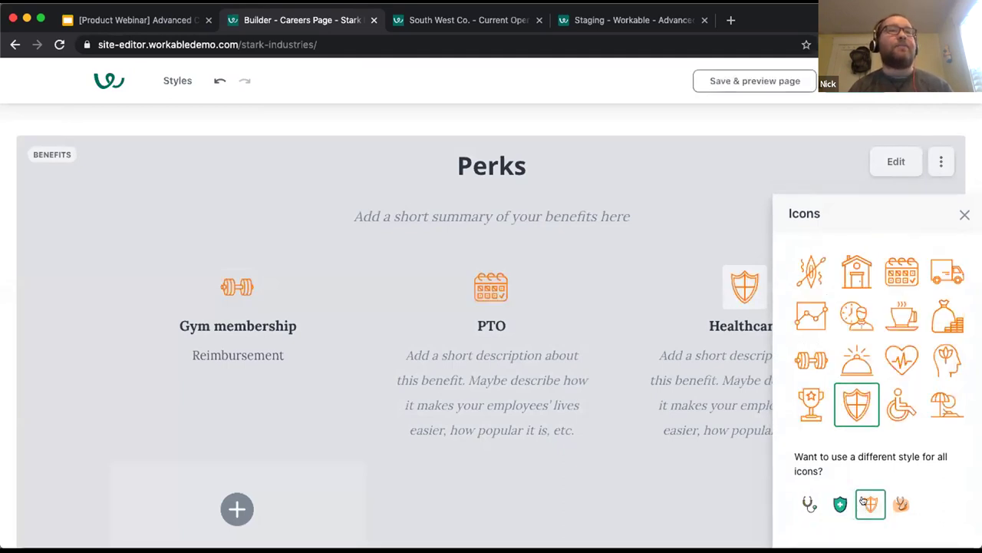
left_click(899, 503)
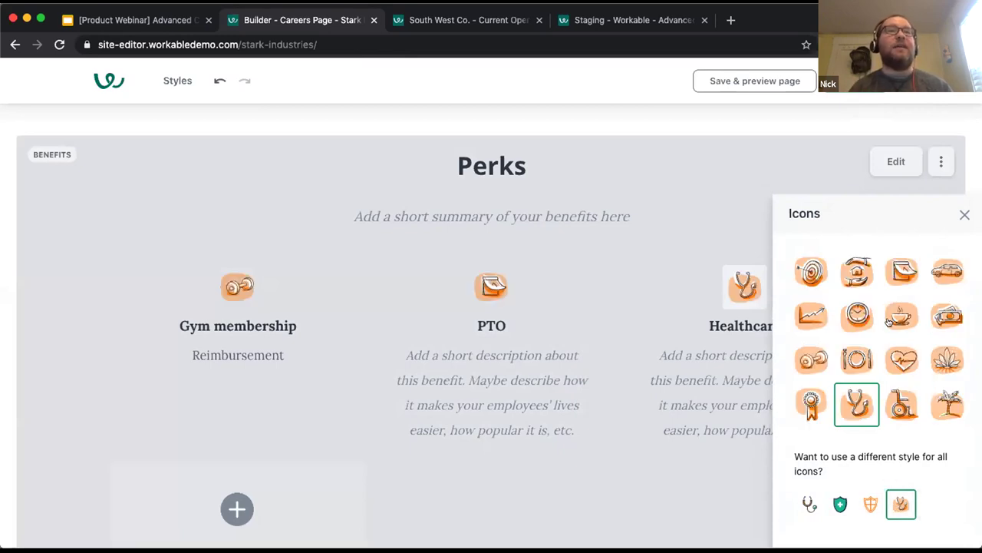
left_click(965, 216)
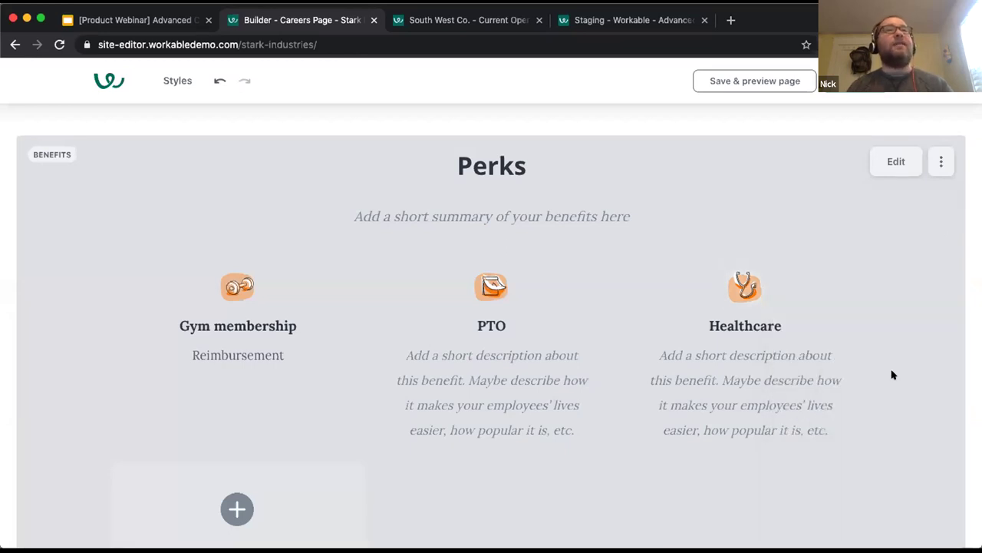
left_click(890, 159)
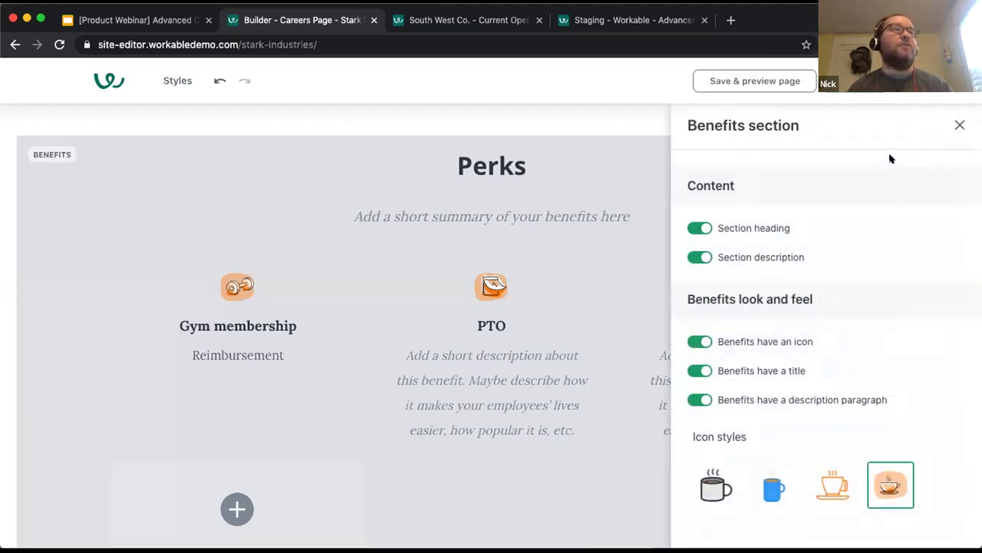
Step: Turn off the section description and per-benefit description paragraphs, keeping the Perks heading
left_click(698, 229)
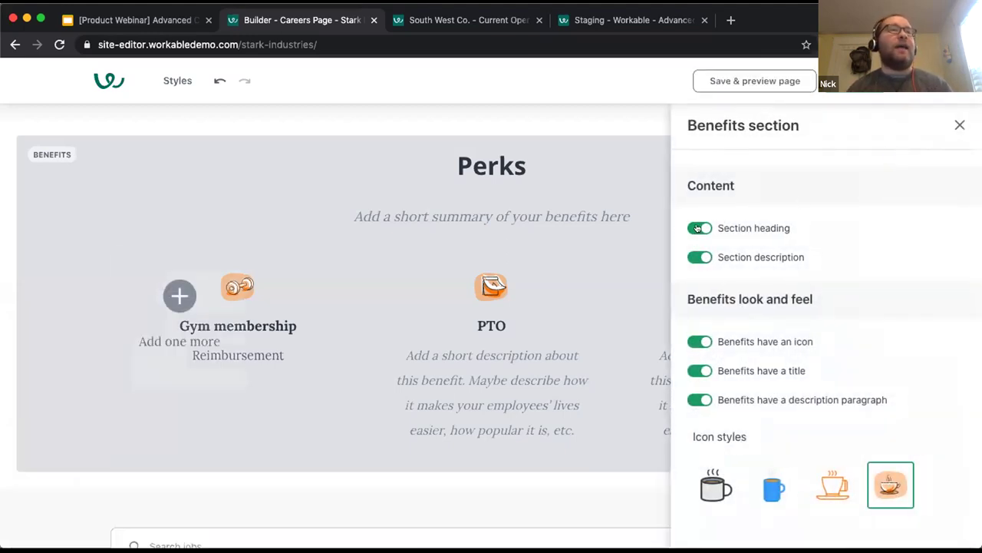
left_click(698, 228)
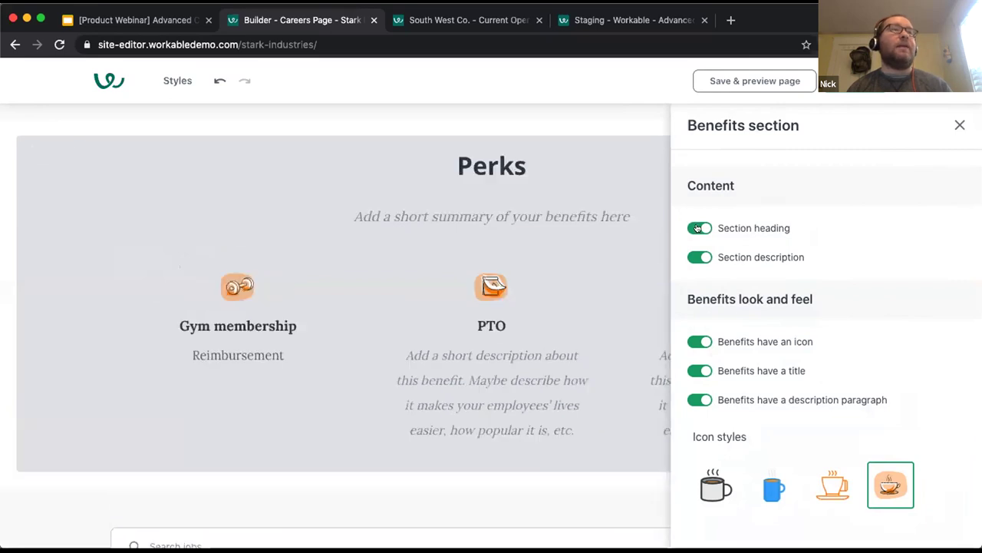
left_click(699, 258)
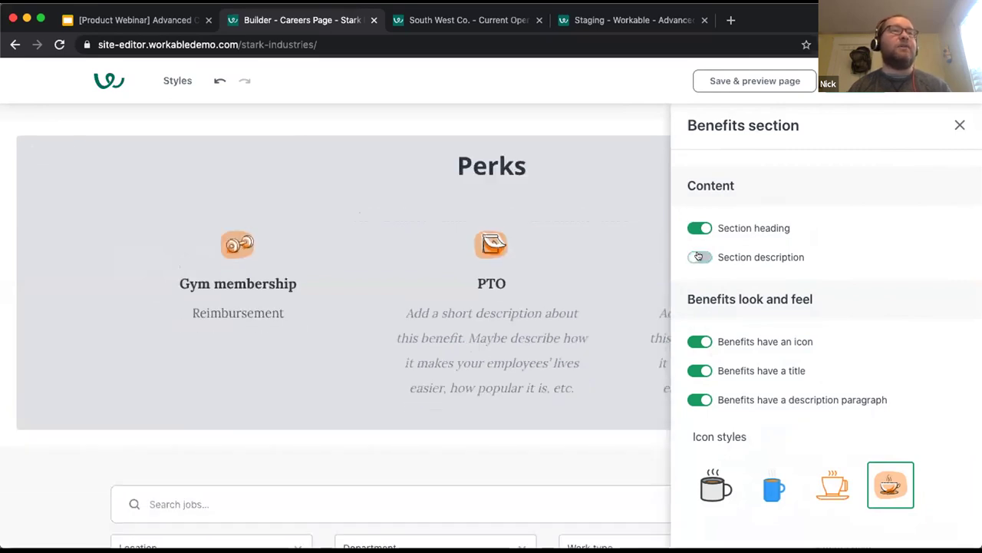
left_click(699, 401)
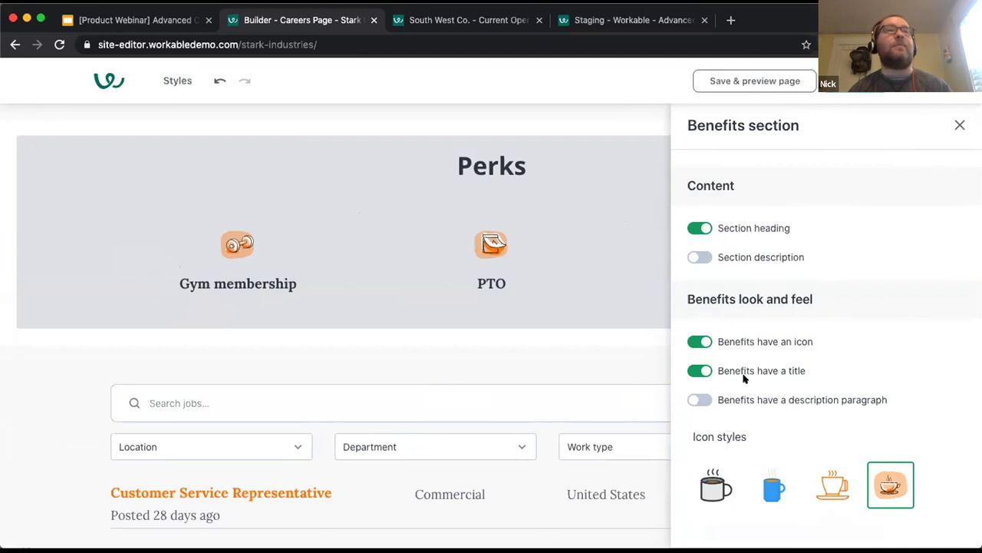
left_click(958, 126)
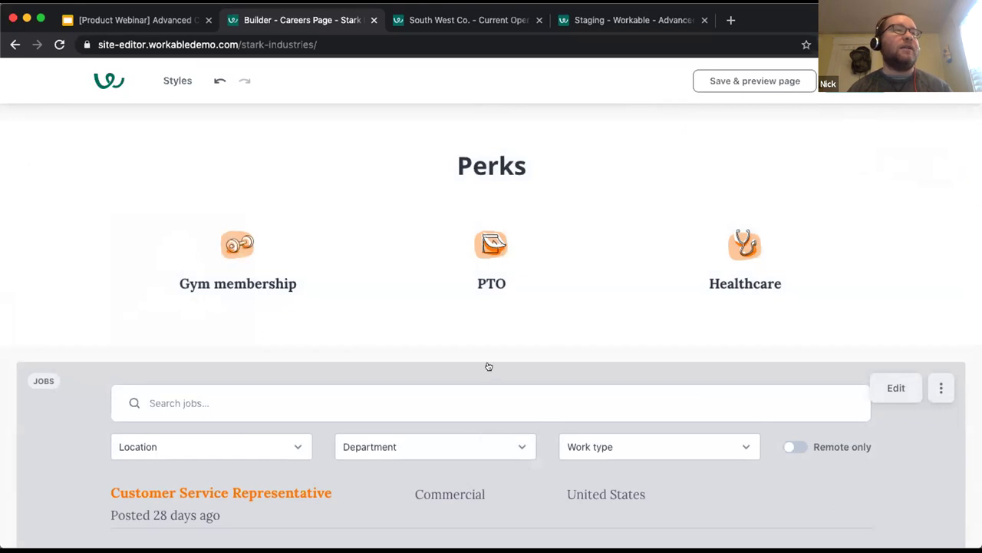
Step: Insert a new Benefits section below Perks headed 'Our values'
left_click(491, 345)
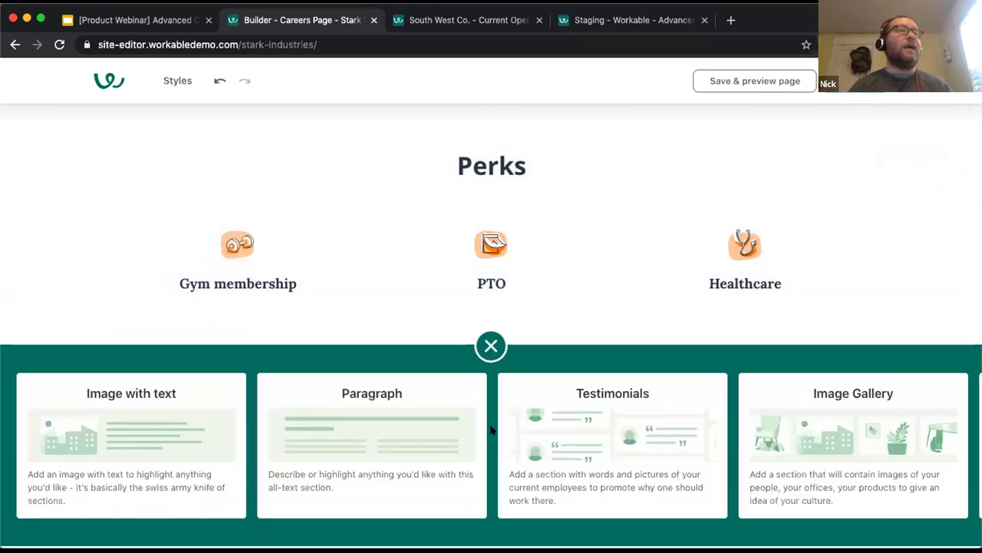
scroll(492, 431, "right", 6)
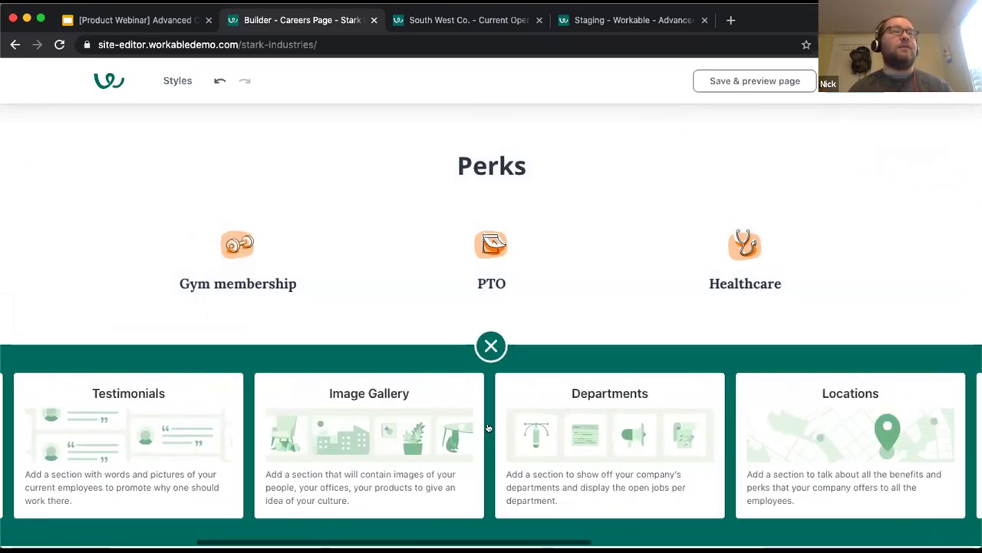
scroll(488, 427, "right", 8)
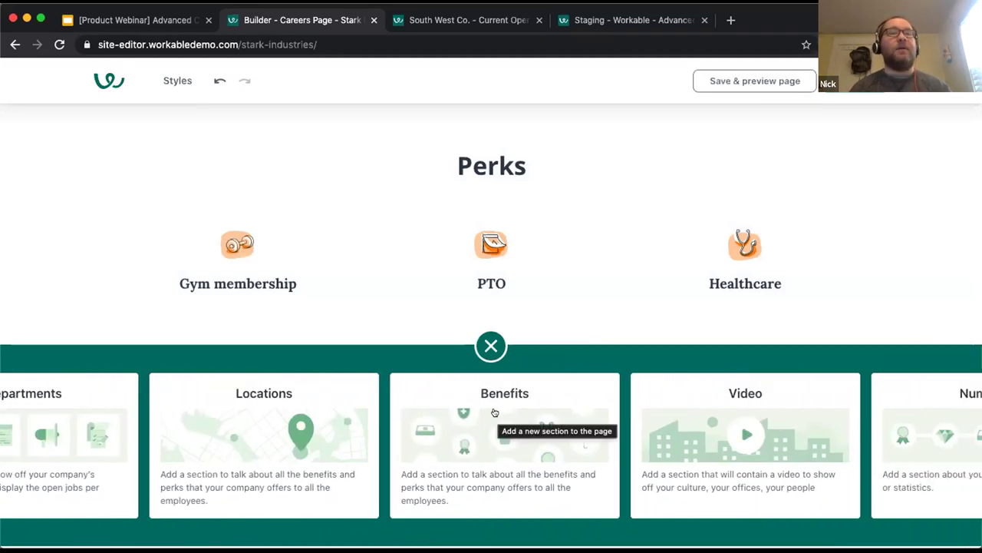
left_click(576, 391)
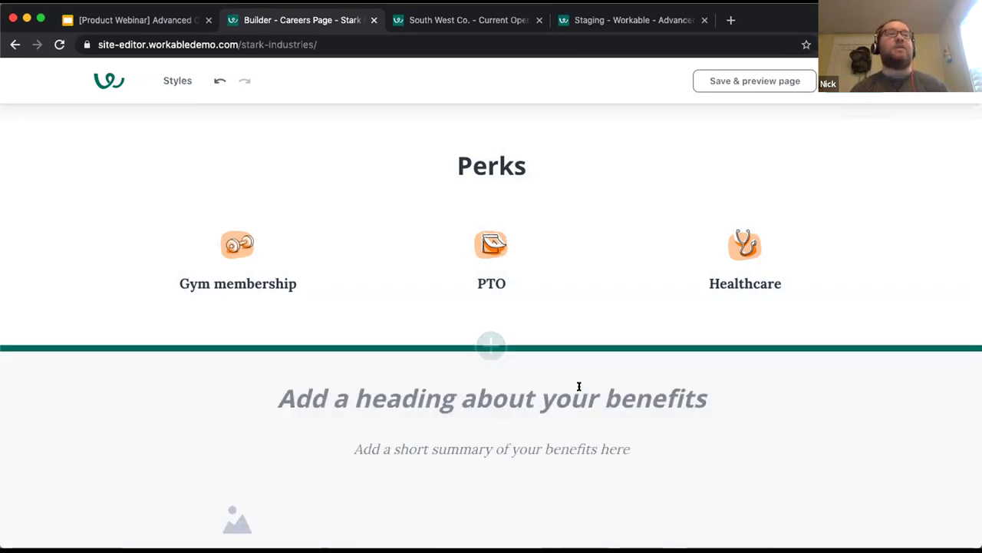
left_click(579, 386)
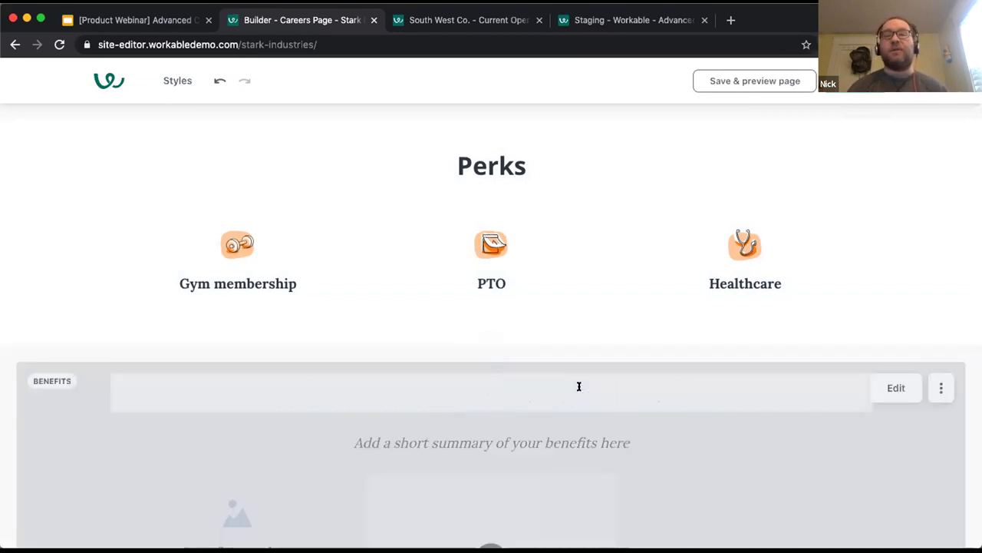
type("Our values")
scroll(392, 387, "down", 4)
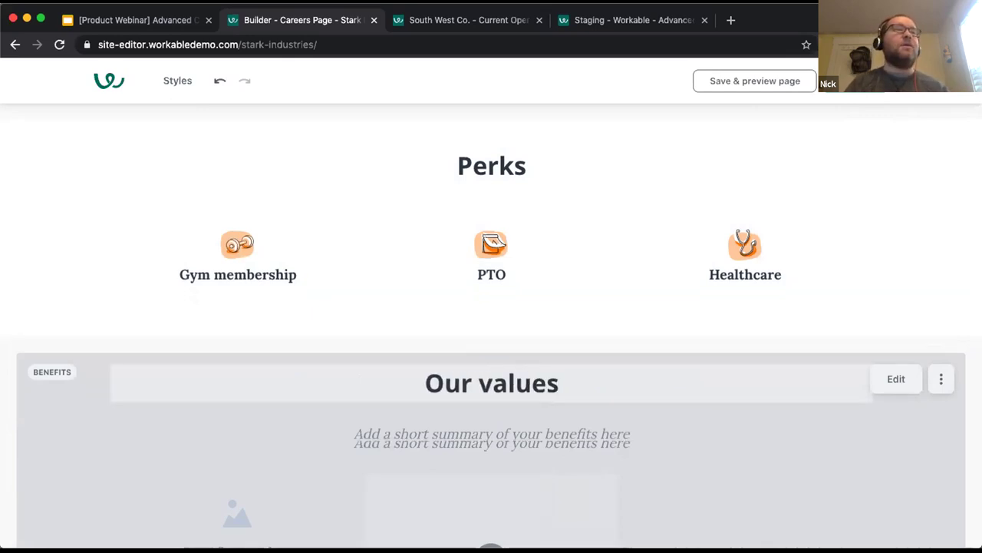
Step: Fill in three value cards: Customer-first, Results-driven and Inclusive
key("Tab")
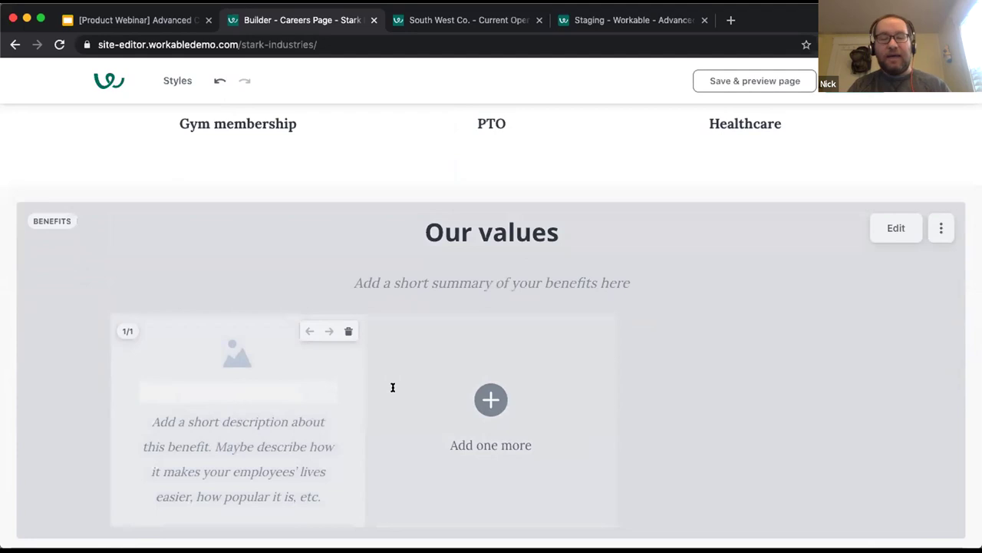
type("Customer-first")
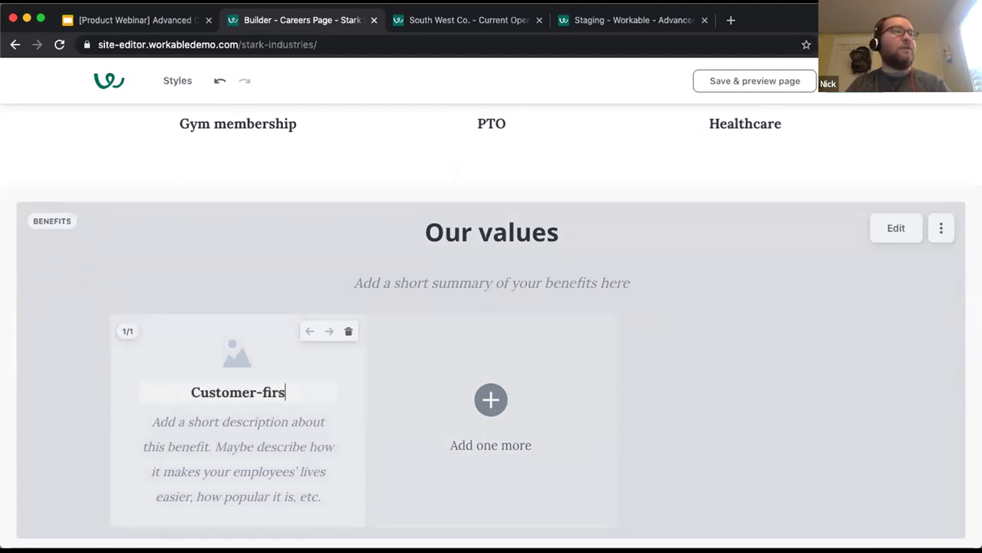
left_click(489, 398)
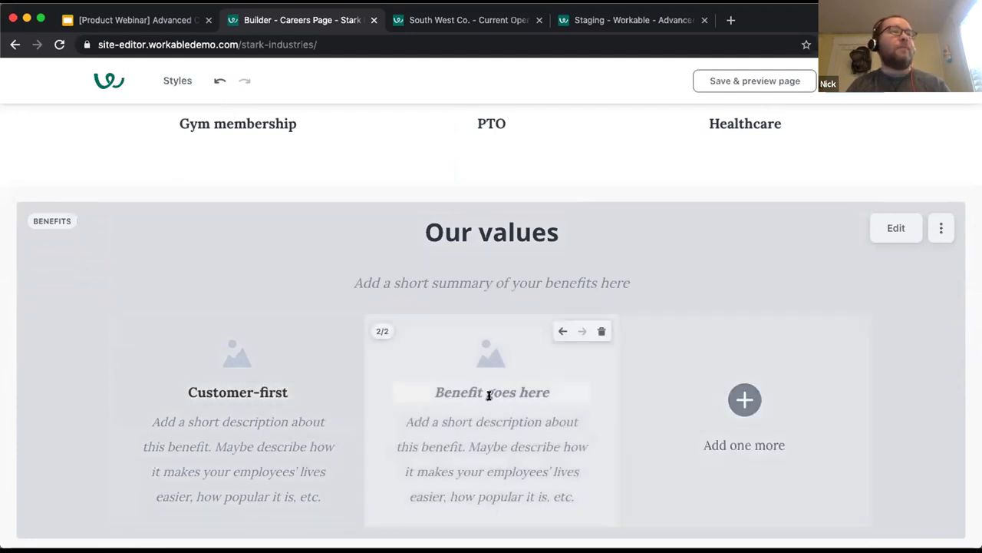
type("Results-")
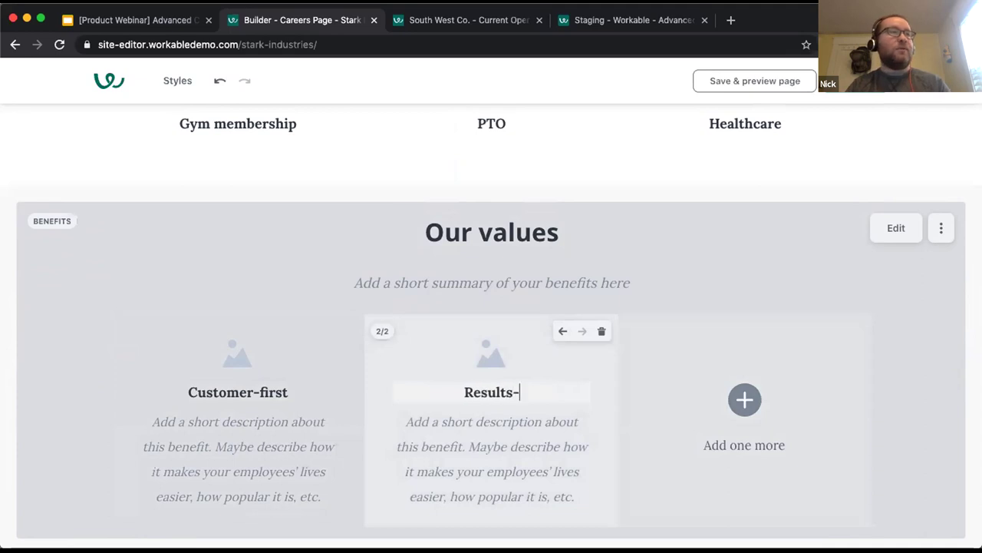
type("driven")
left_click(744, 398)
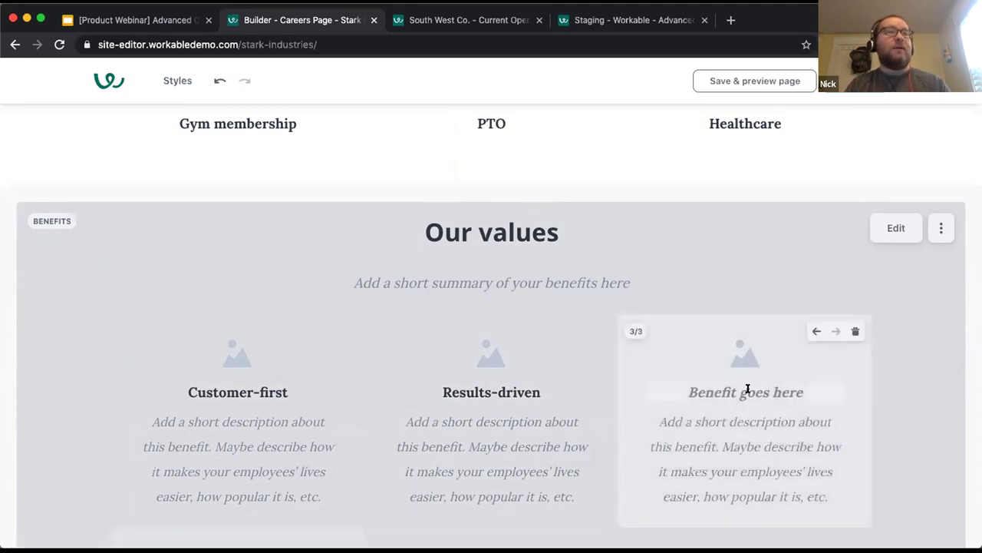
type("Incl")
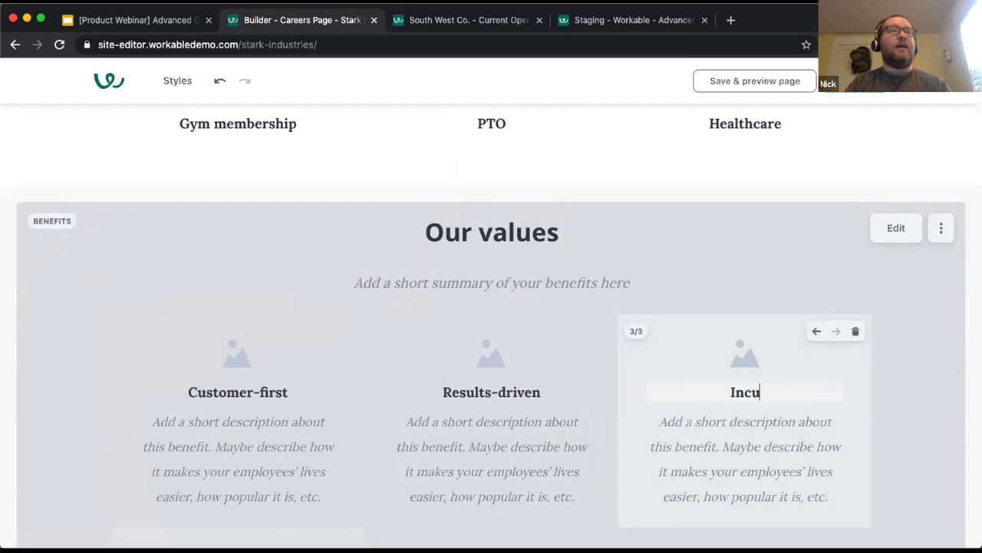
type("usive")
left_click(898, 406)
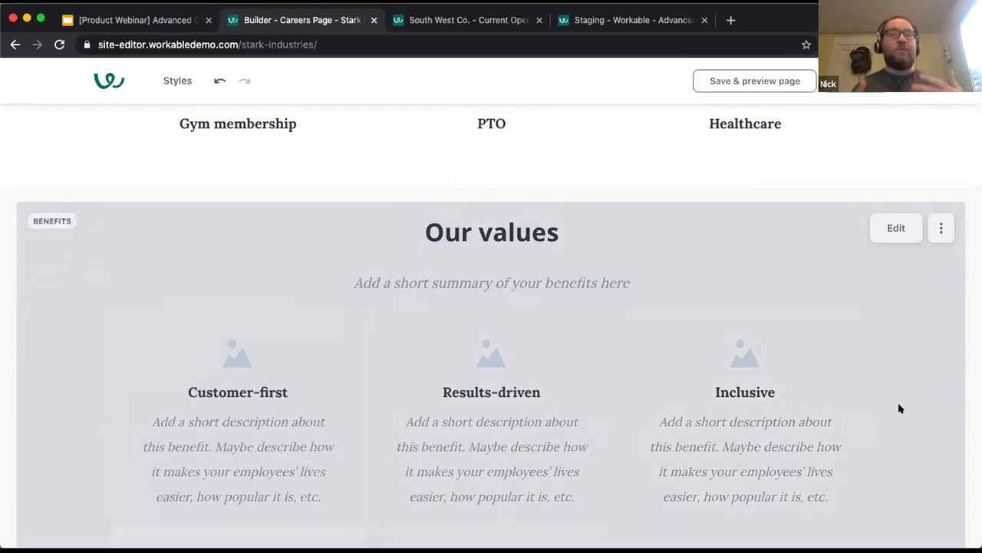
scroll(901, 408, "down", 3)
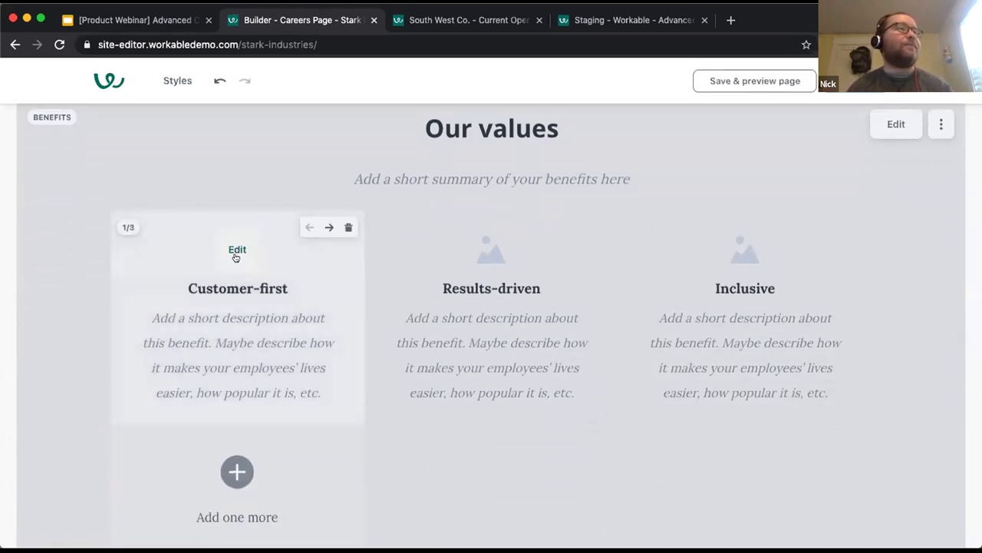
Step: Give the Customer-first value card the award-ribbon icon
left_click(237, 254)
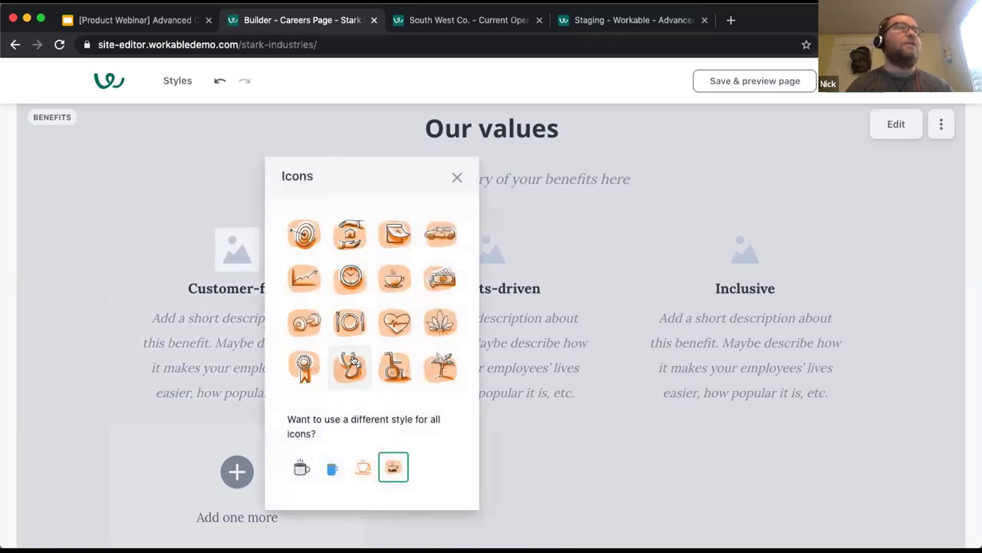
left_click(292, 363)
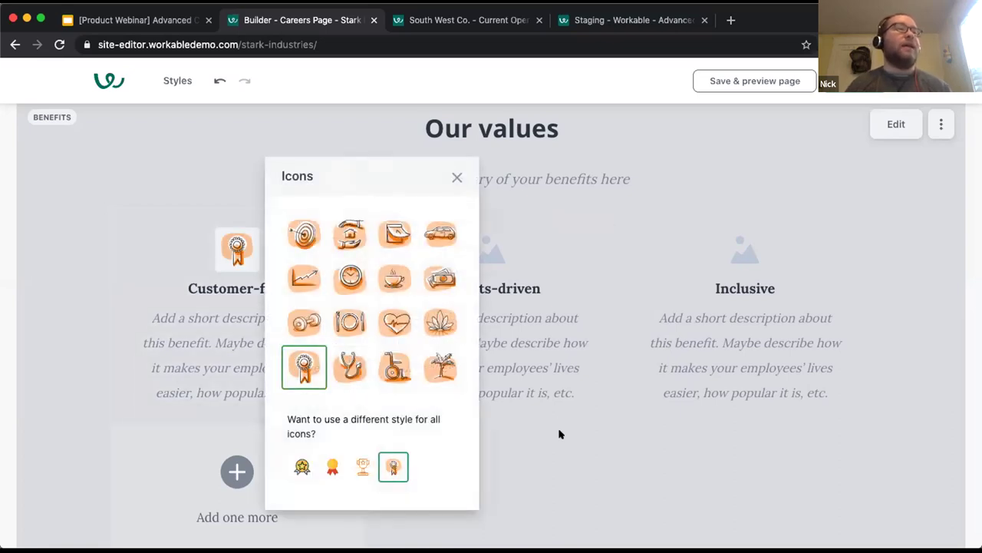
left_click(550, 451)
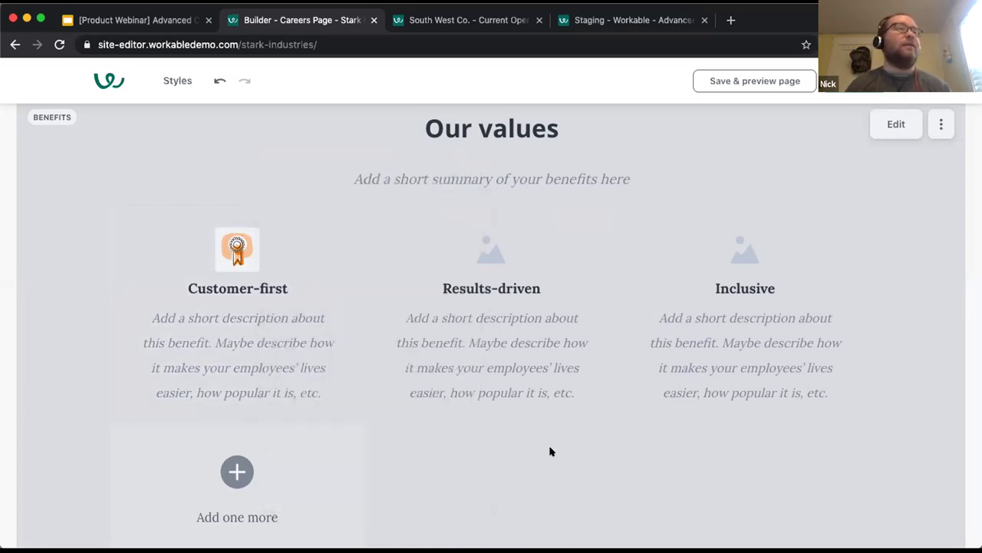
Step: Set the Results-driven value card's icon to the rising chart and close the icon picker
left_click(490, 256)
left_click(558, 278)
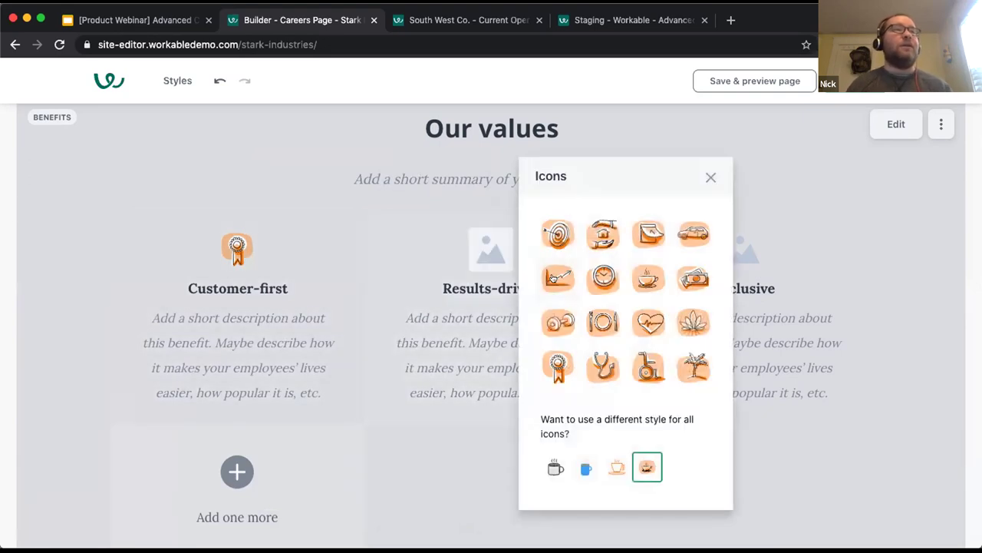
left_click(458, 484)
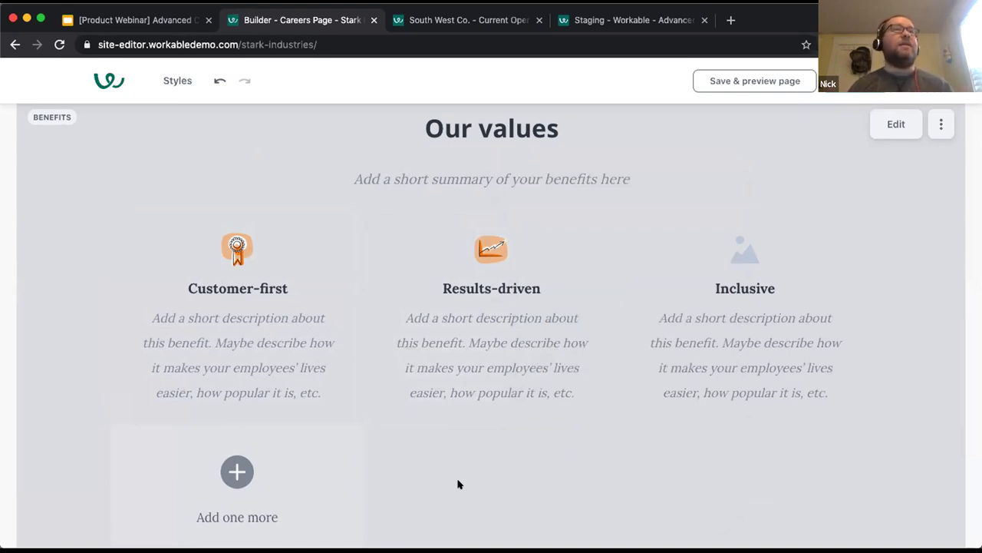
scroll(458, 483, "down", 5)
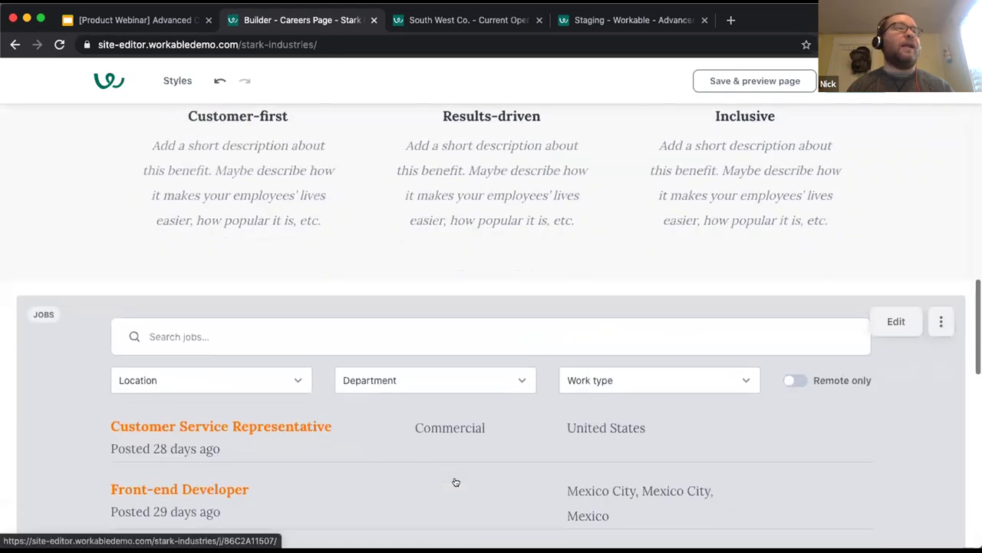
Step: Review the Jobs listings section, then save the Stark careers page as a draft
scroll(540, 237, "down", 6)
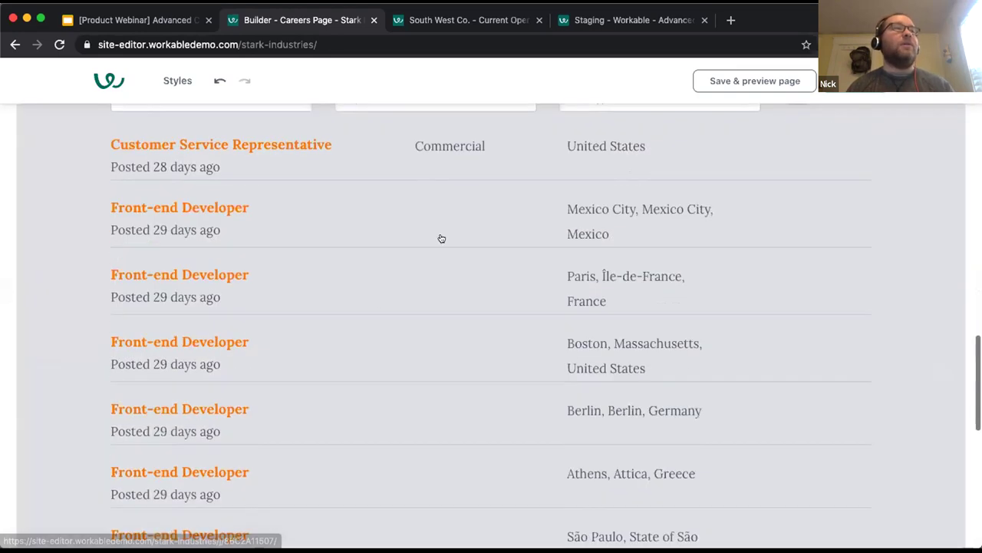
scroll(535, 369, "up", 1)
scroll(536, 368, "up", 1)
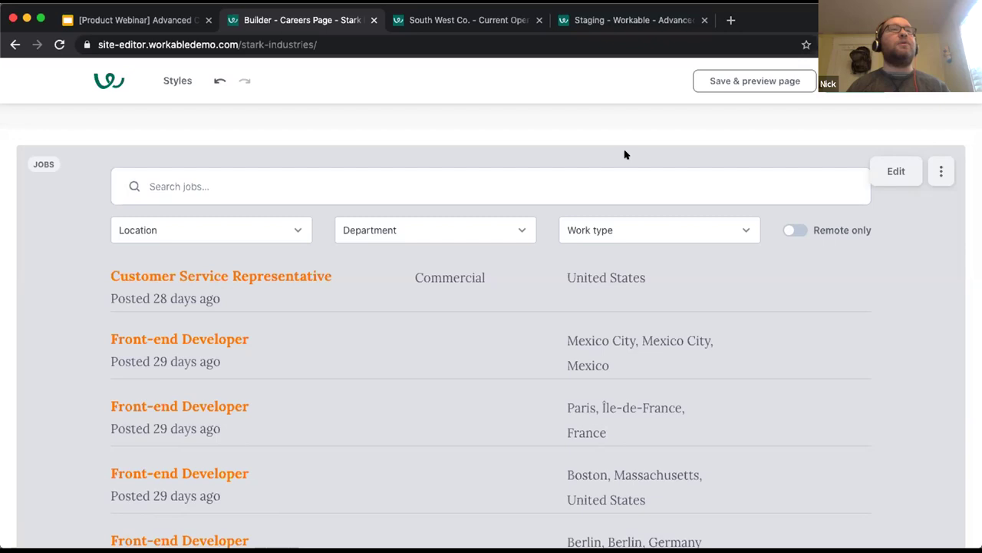
mouse_move(617, 149)
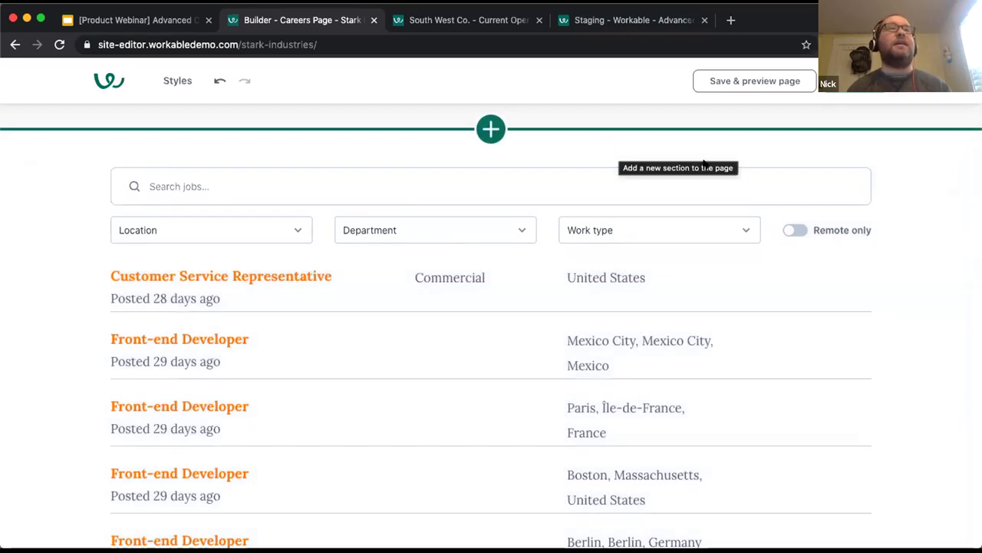
left_click(750, 79)
Step: Preview the saved page at tablet width, scrolling through header, About, Perks, Our values and jobs
left_click(750, 80)
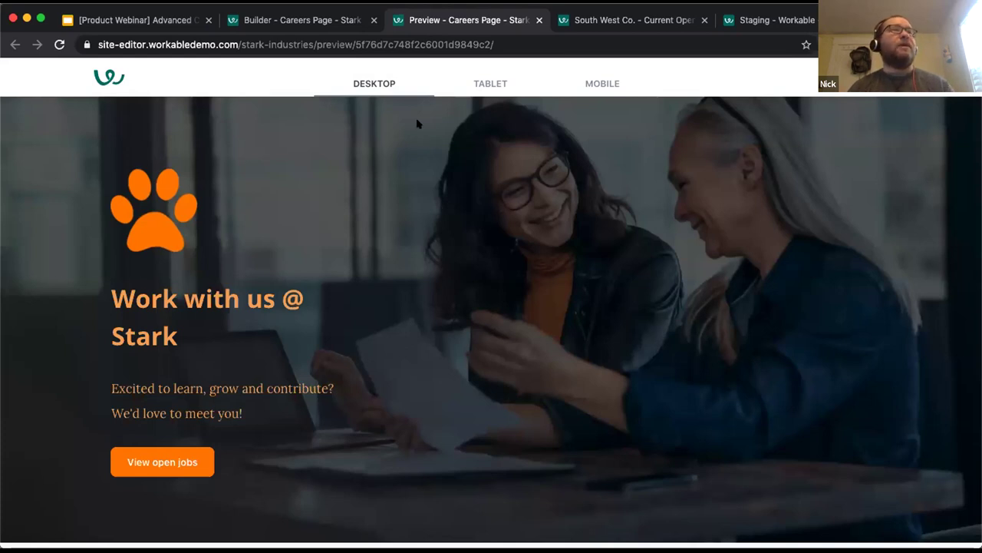
left_click(490, 82)
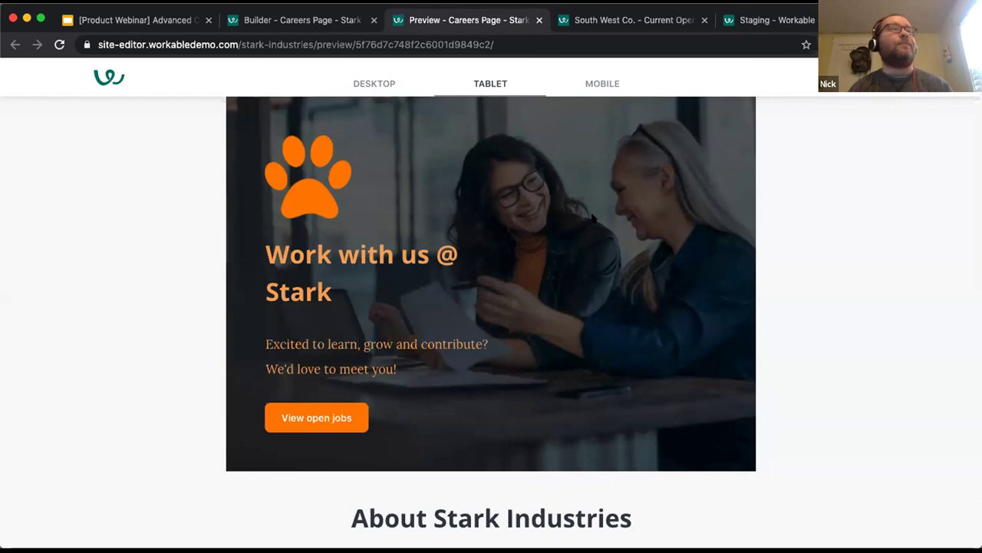
scroll(593, 217, "down", 5)
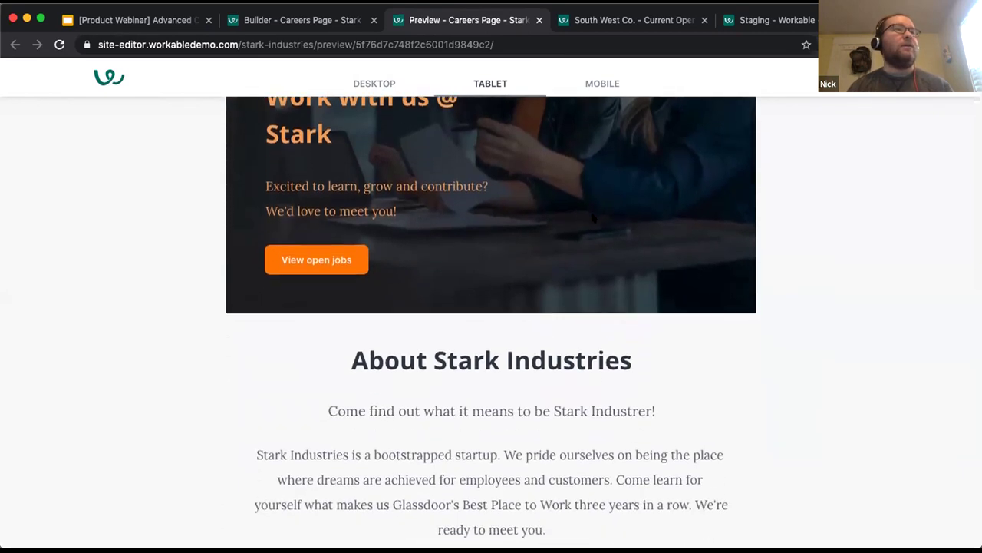
scroll(592, 217, "down", 12)
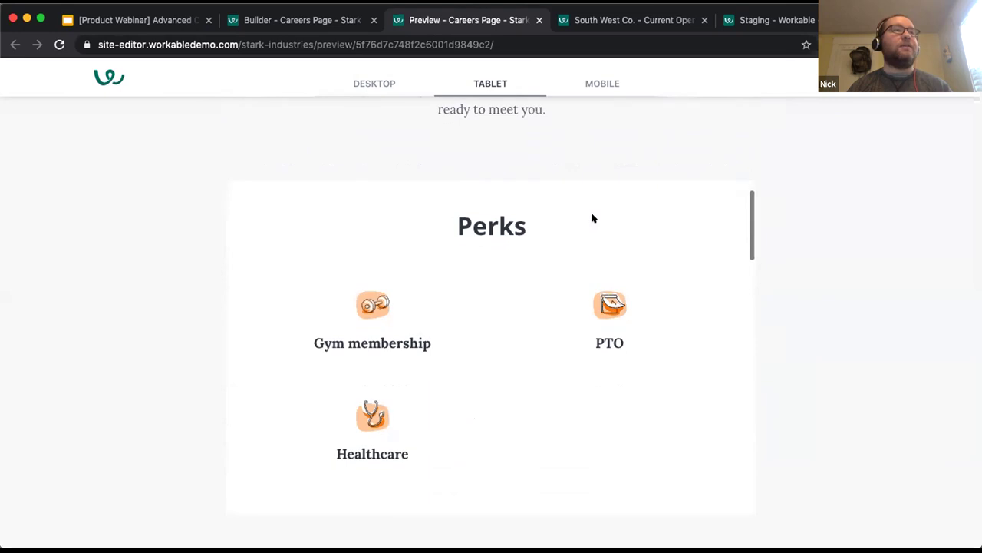
scroll(592, 217, "down", 2)
scroll(538, 307, "down", 10)
scroll(539, 307, "down", 12)
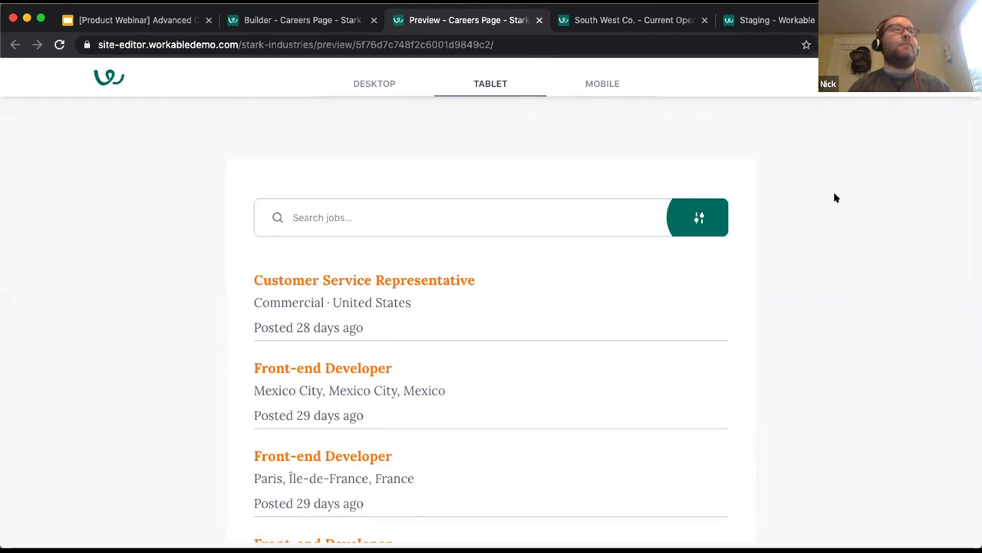
Step: Switch to the South West Co. careers tab and scroll down to Our departments
left_click(627, 20)
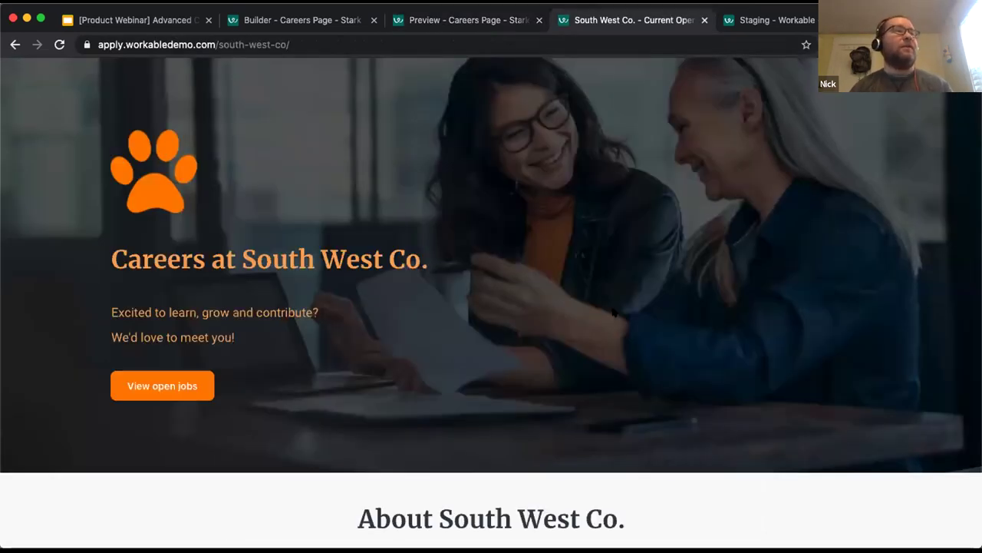
scroll(613, 312, "down", 2)
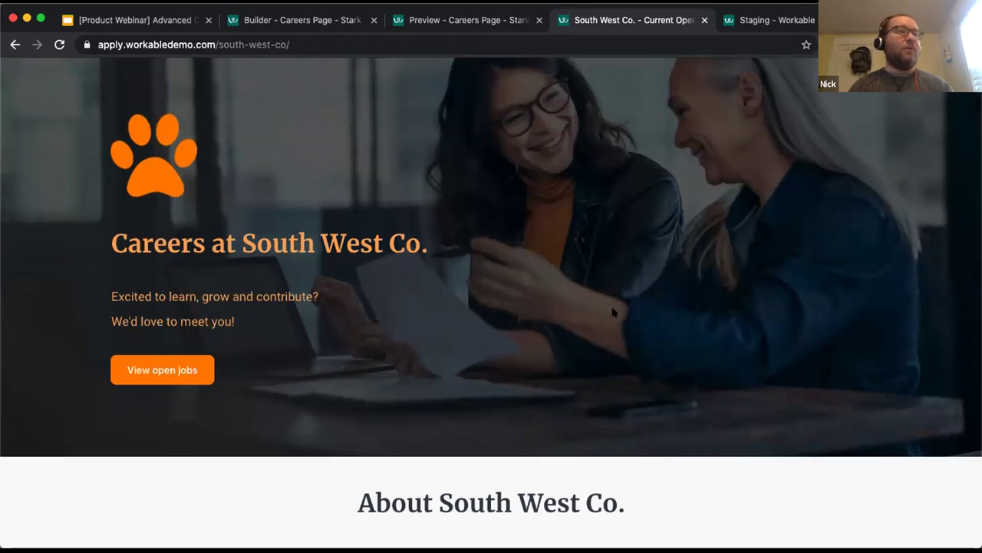
scroll(733, 261, "down", 8)
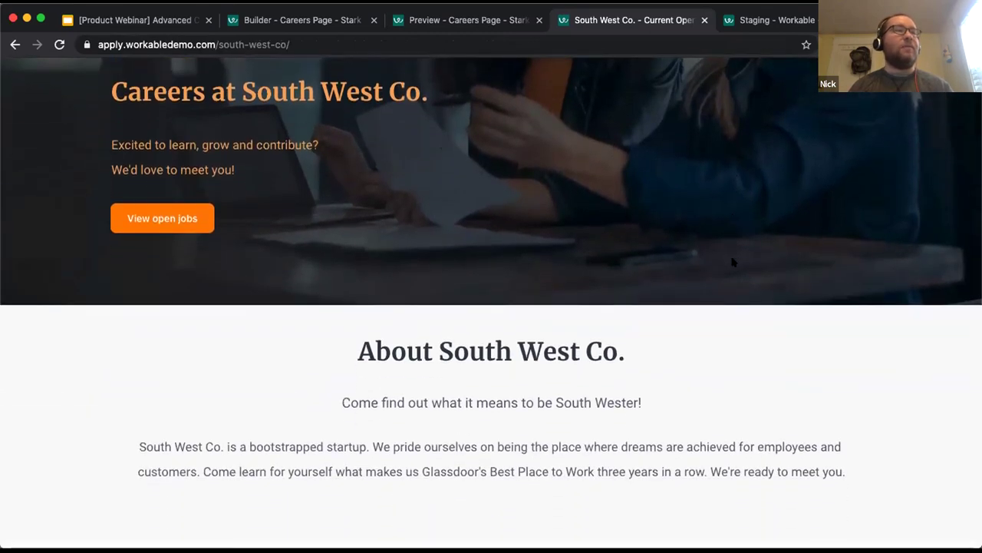
scroll(733, 262, "down", 3)
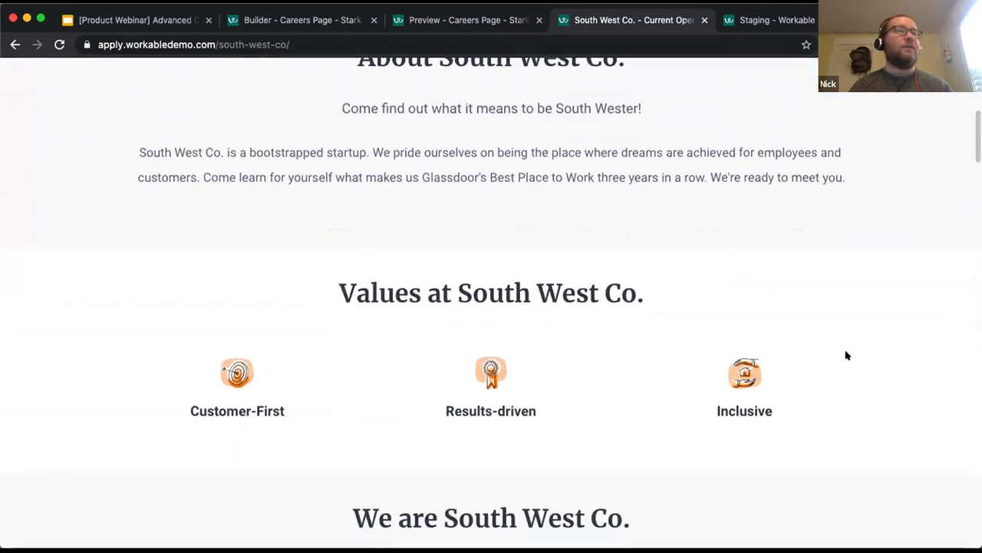
scroll(845, 355, "down", 3)
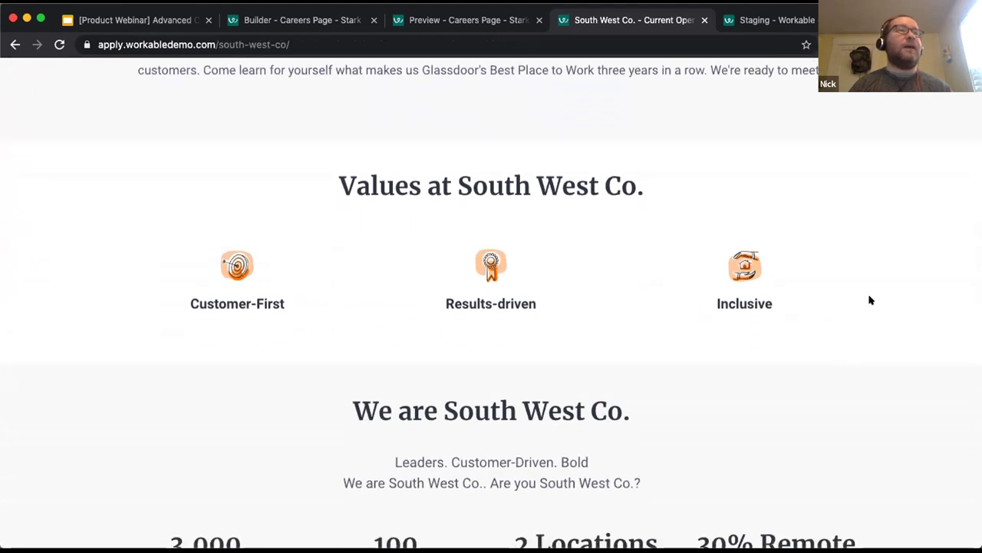
scroll(871, 300, "down", 7)
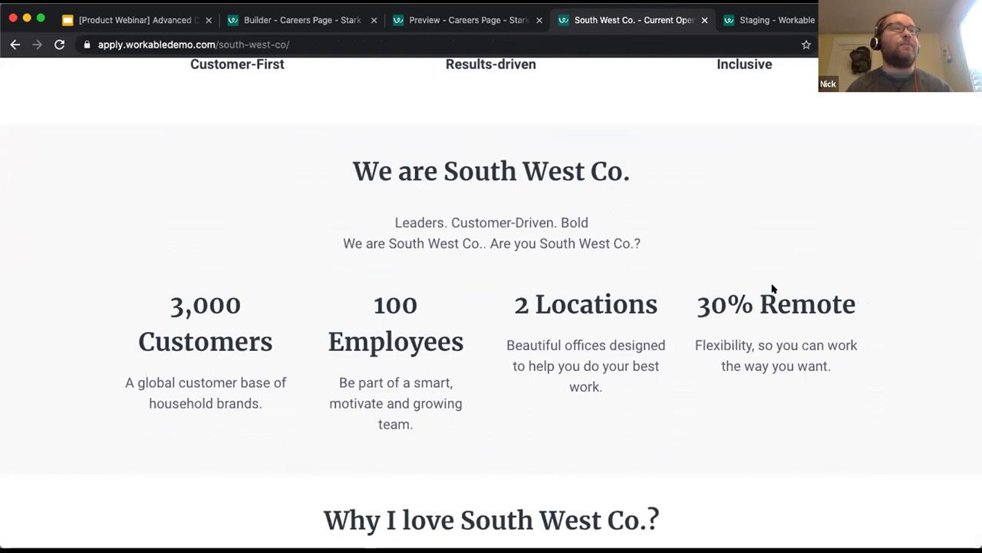
scroll(870, 198, "down", 3)
scroll(870, 198, "down", 5)
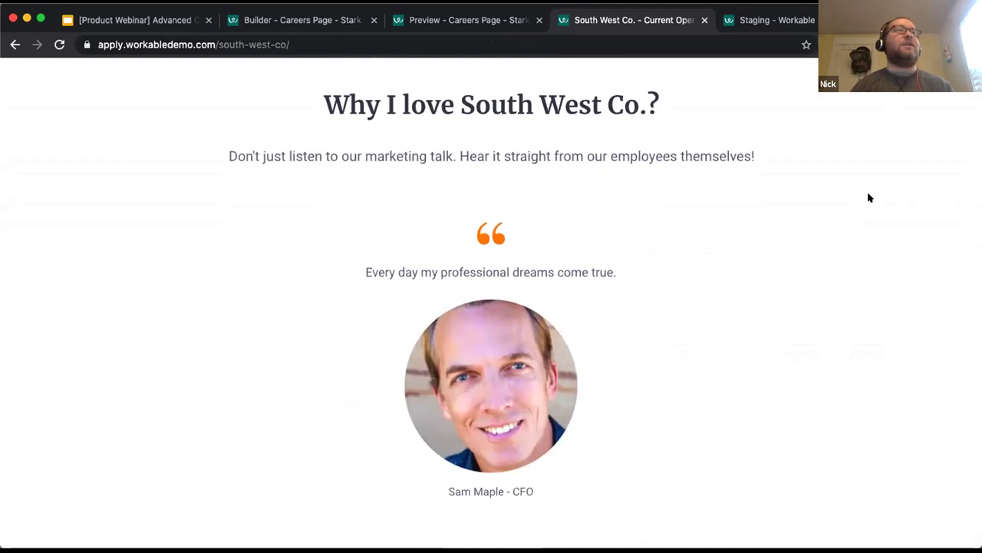
scroll(869, 198, "down", 1)
scroll(870, 198, "down", 2)
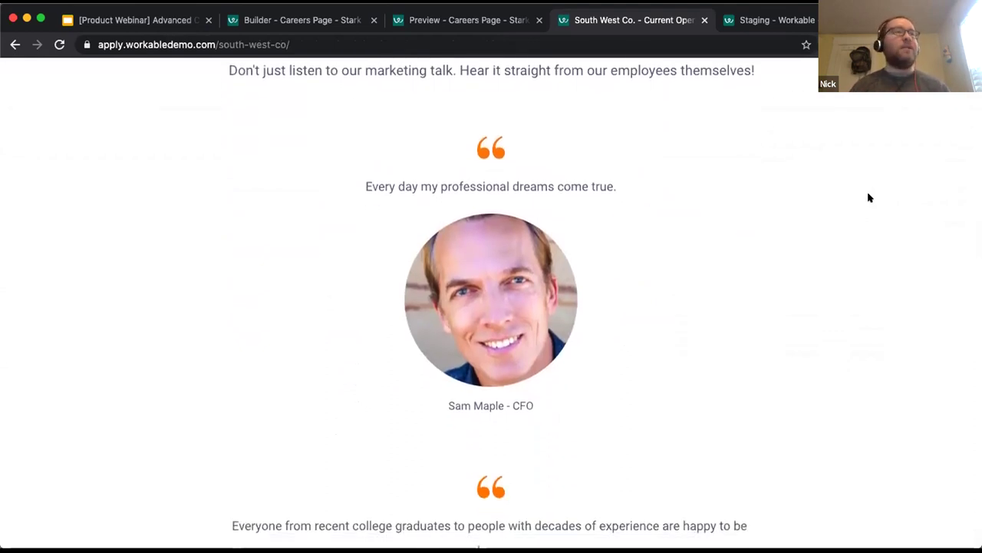
scroll(870, 198, "down", 4)
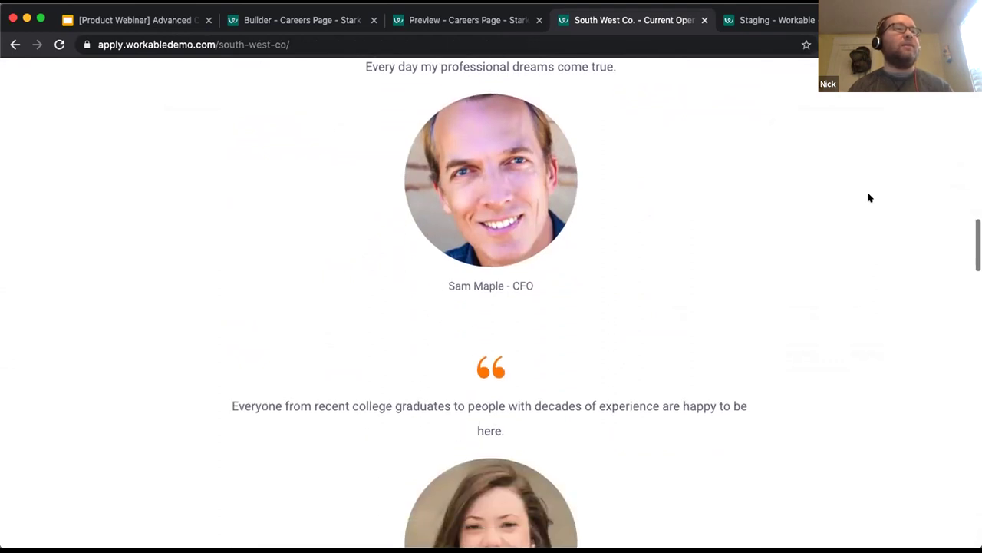
scroll(870, 198, "down", 10)
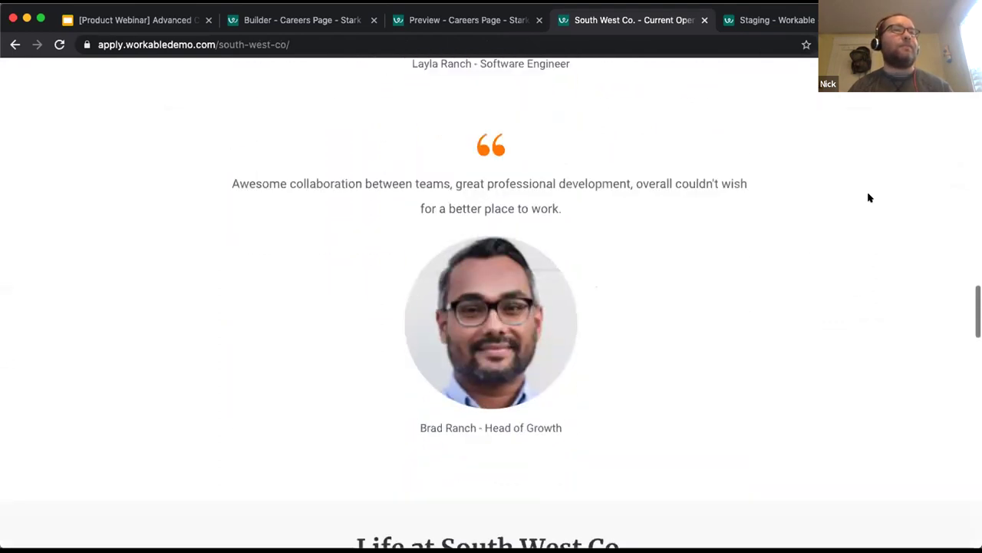
scroll(869, 198, "down", 4)
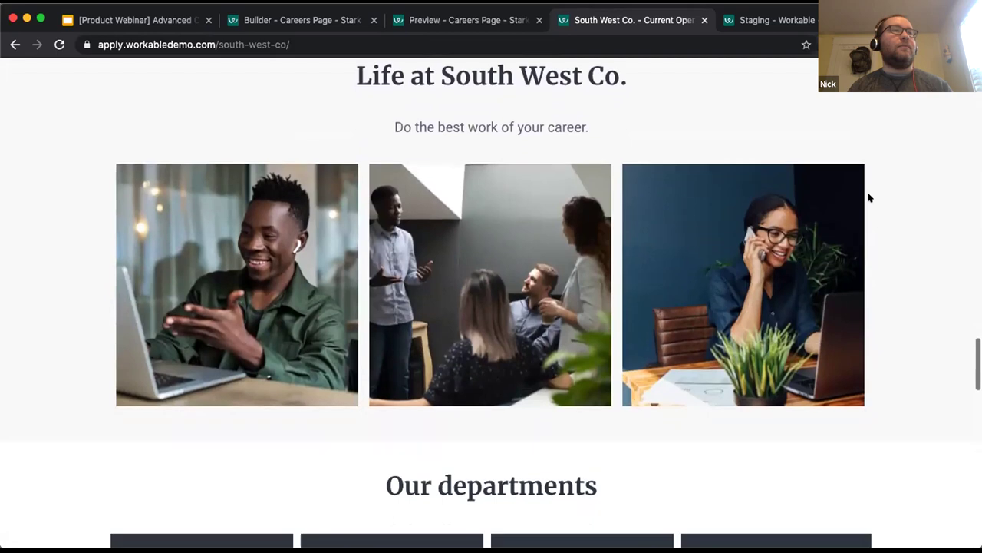
scroll(870, 198, "down", 4)
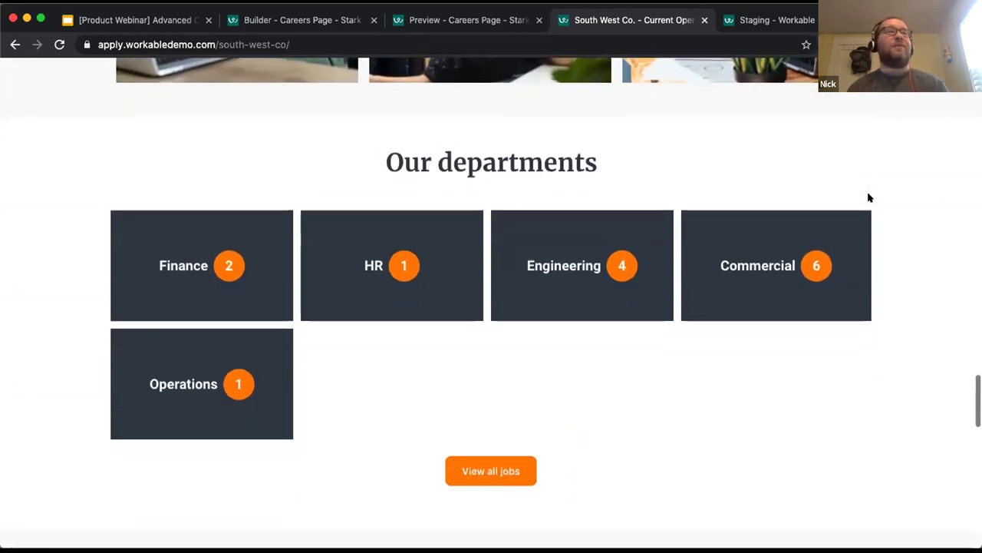
Step: Filter the South West Co. job list to the Commercial department and review the openings
left_click(759, 257)
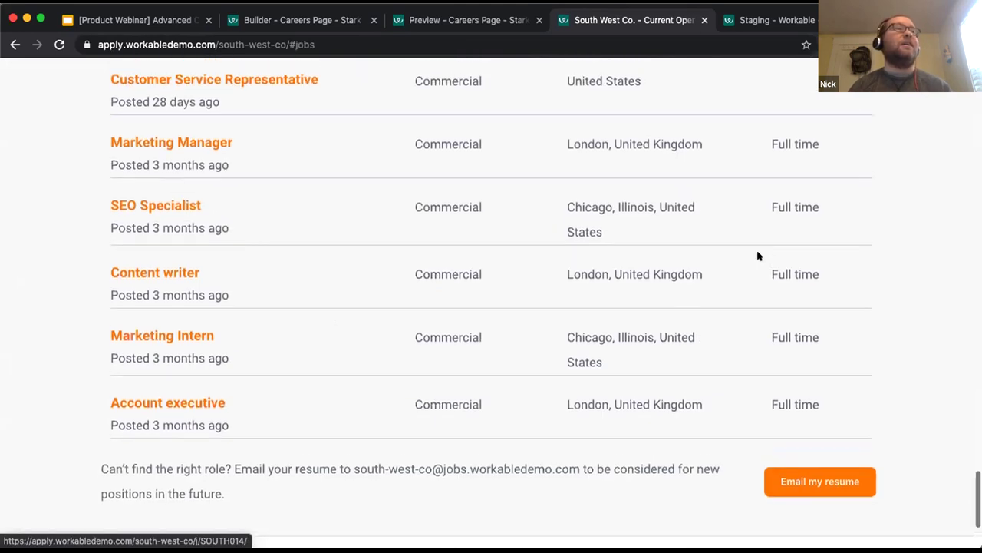
scroll(758, 256, "up", 2)
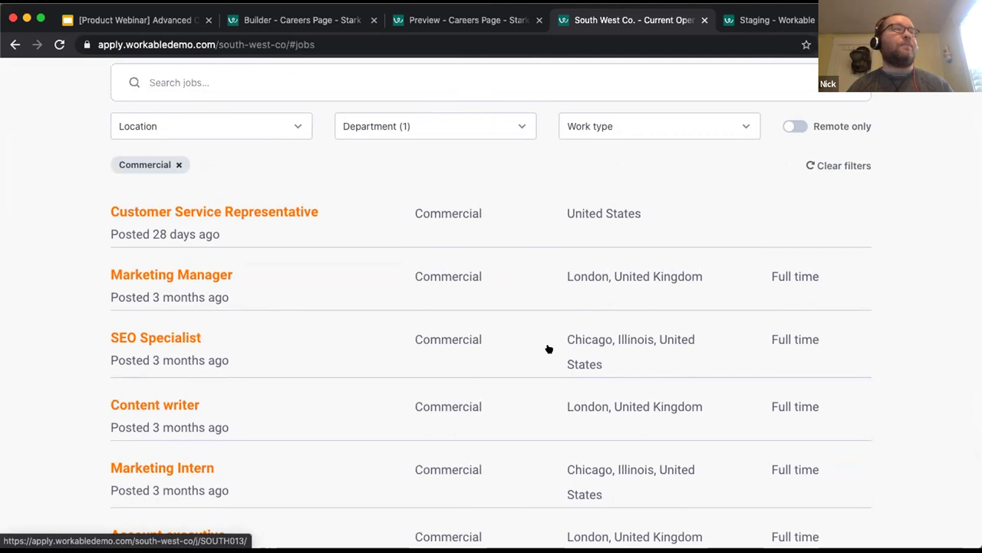
scroll(549, 349, "down", 2)
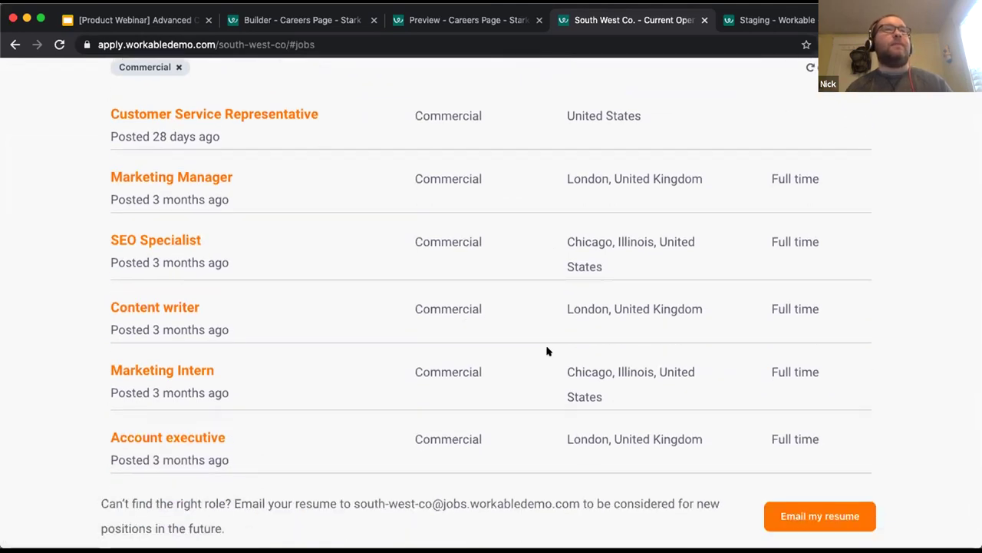
scroll(547, 351, "up", 4)
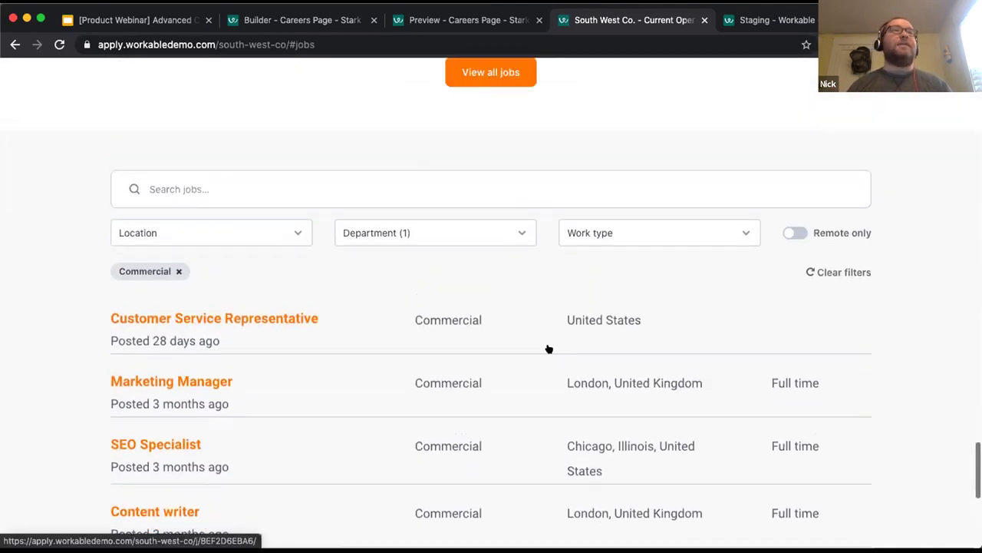
scroll(549, 349, "up", 4)
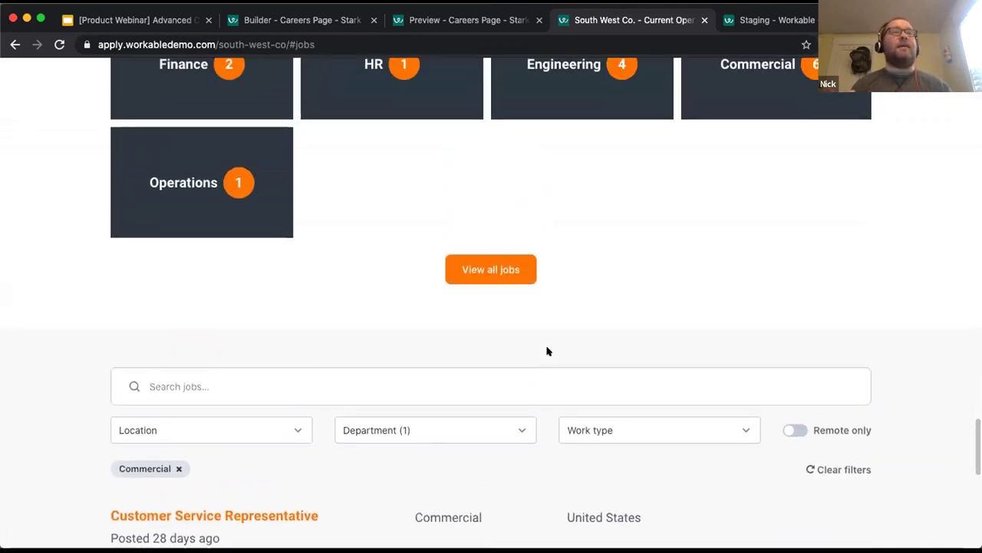